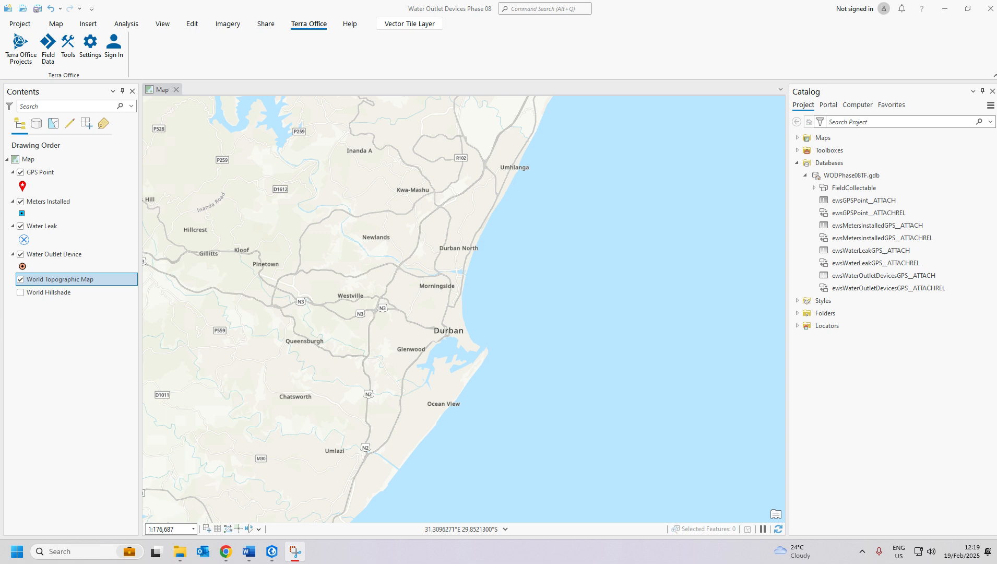
Step: Expand the FieldCollectable dataset in the WODPhase08TF.gdb database to view its feature classes
left_click(814, 188)
left_click(844, 213)
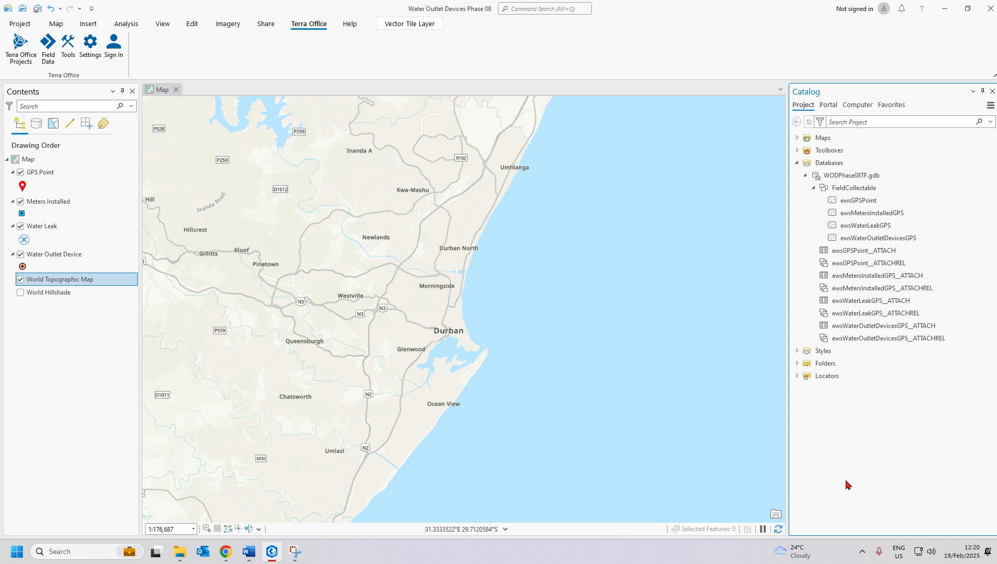
Step: Switch to Chrome and sign in to Trimble Connect with the saved account e-mail and password
left_click(226, 552)
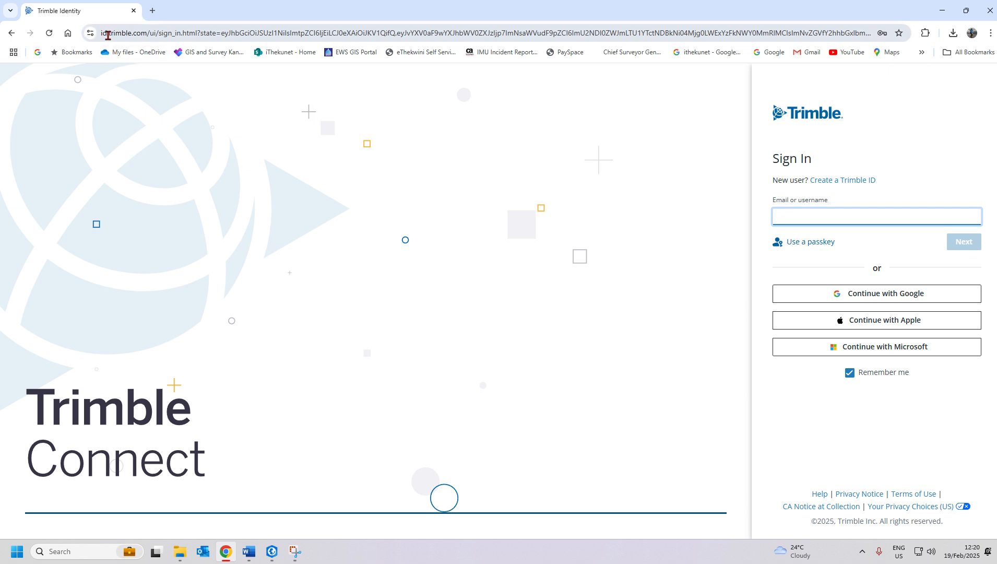
left_click(861, 215)
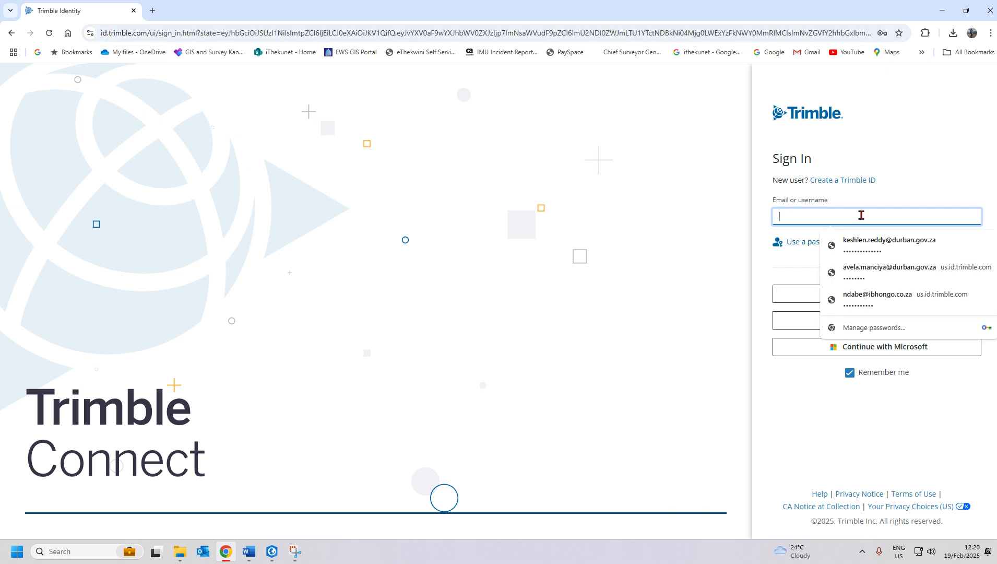
left_click(886, 256)
left_click(972, 245)
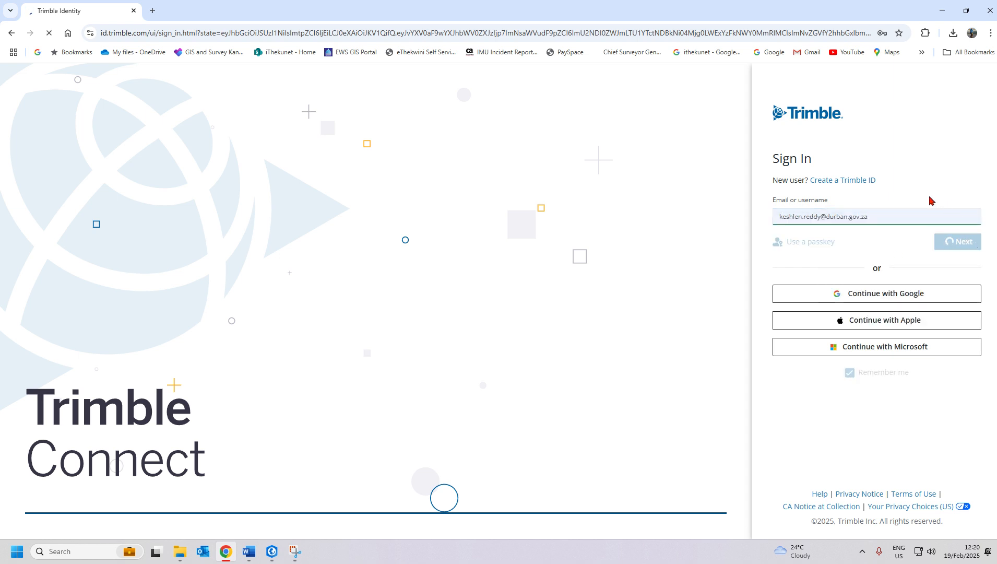
left_click(863, 216)
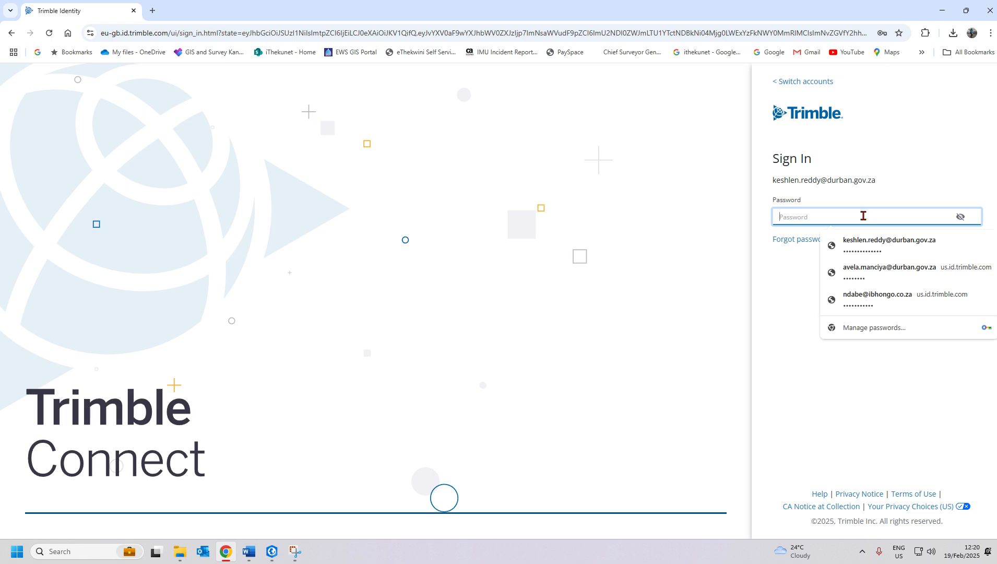
left_click(888, 245)
left_click(964, 261)
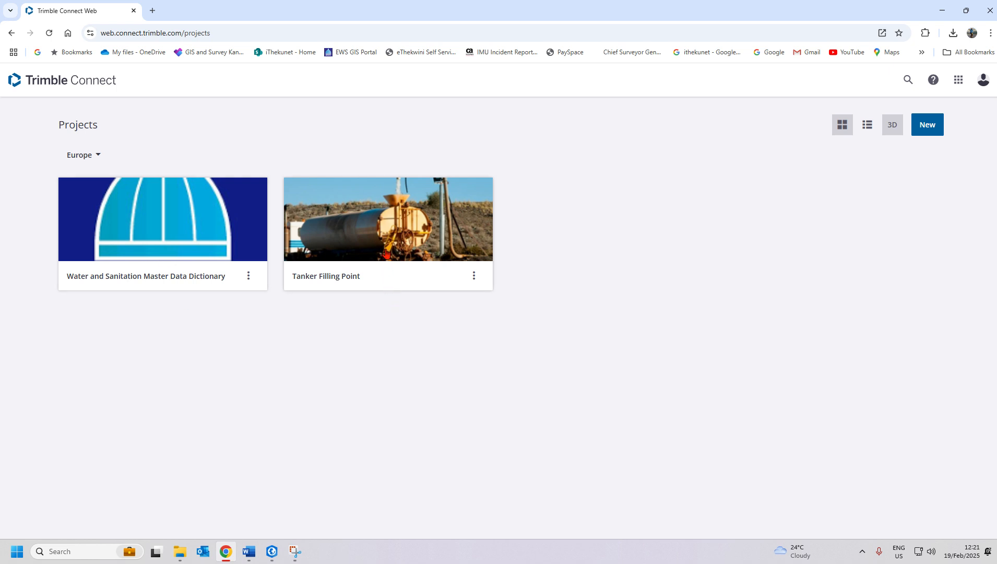
Step: View the projects on the North America server region, and return the project list to Europe
left_click(98, 156)
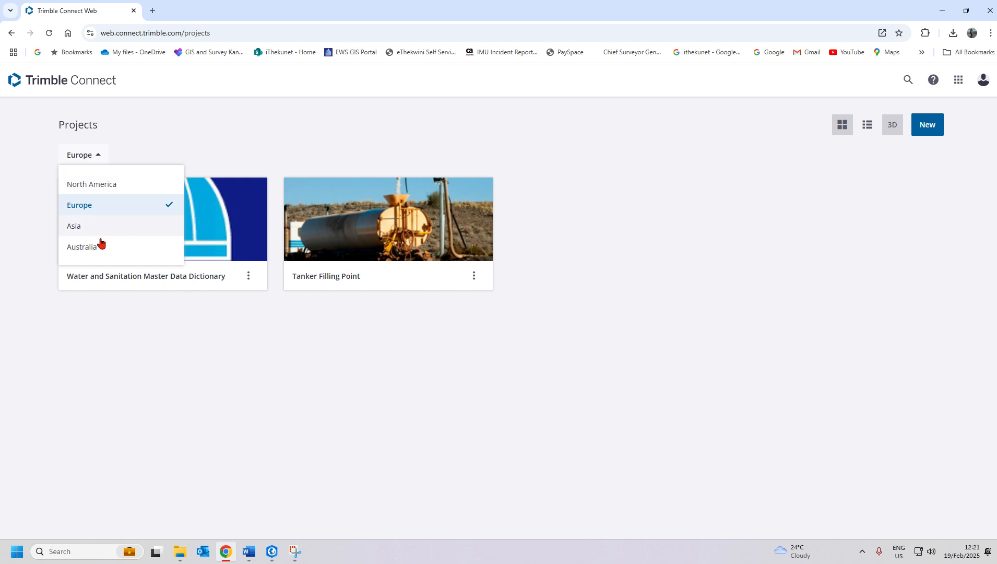
left_click(121, 186)
left_click(102, 156)
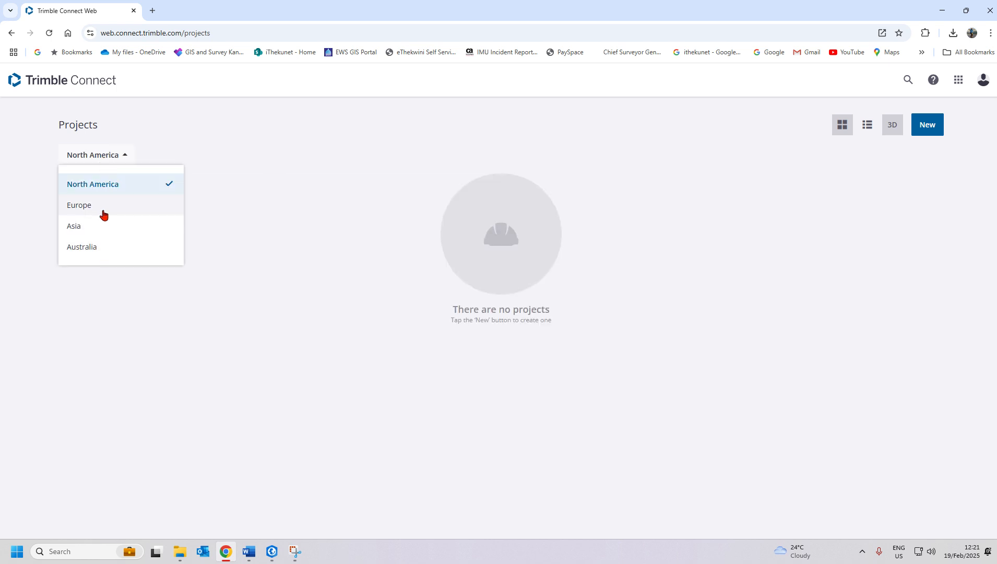
left_click(103, 209)
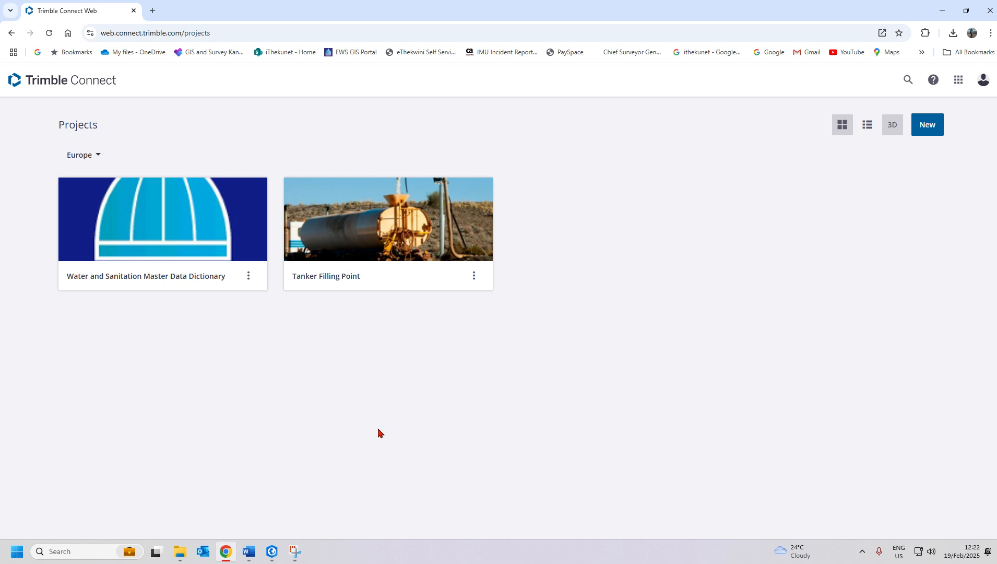
left_click(272, 552)
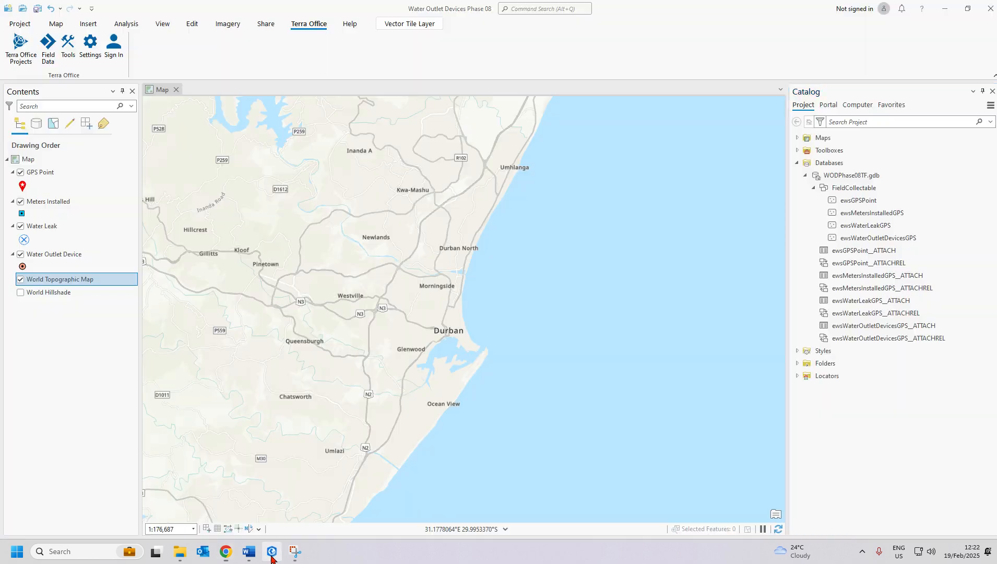
left_click(272, 553)
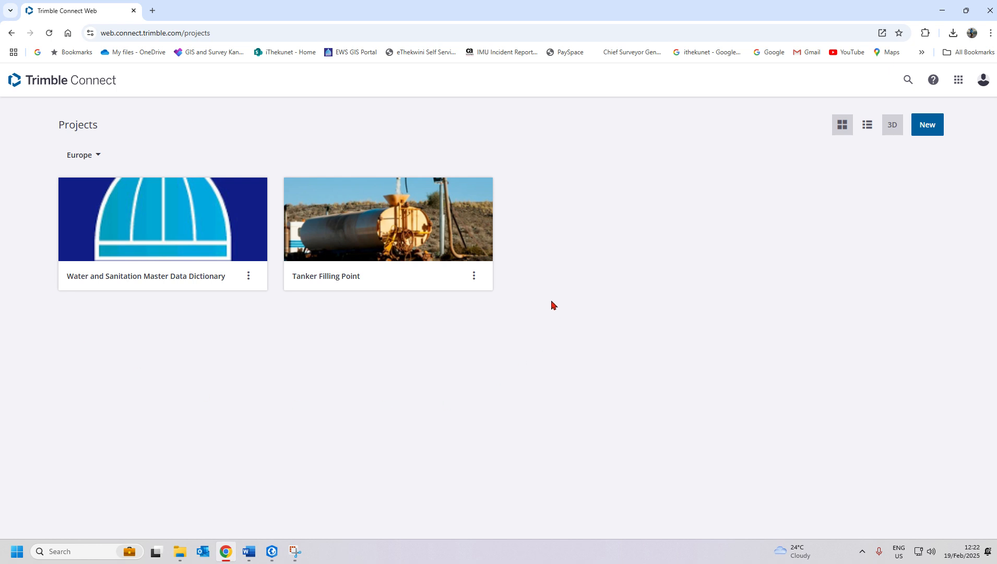
left_click(926, 127)
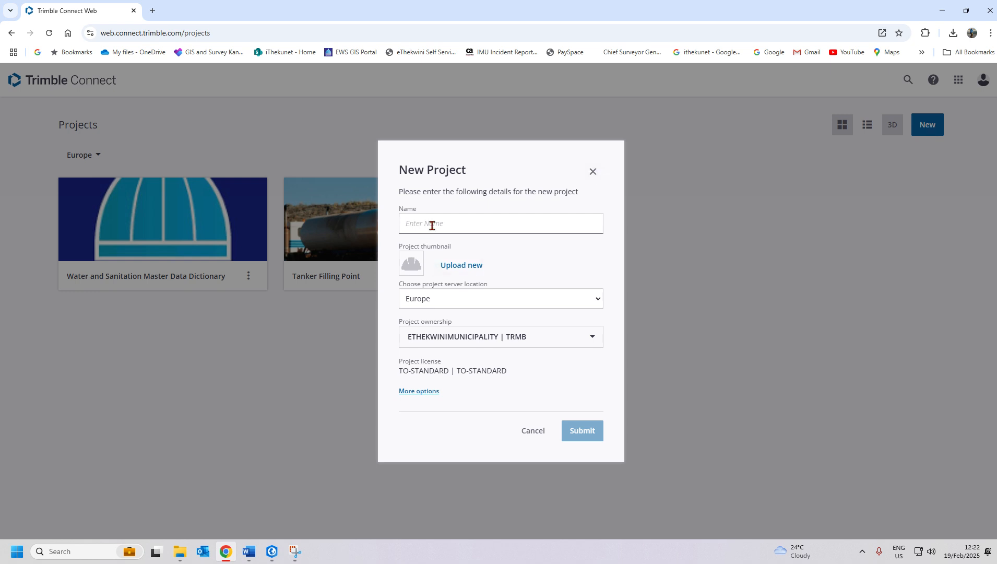
left_click(593, 172)
left_click(866, 129)
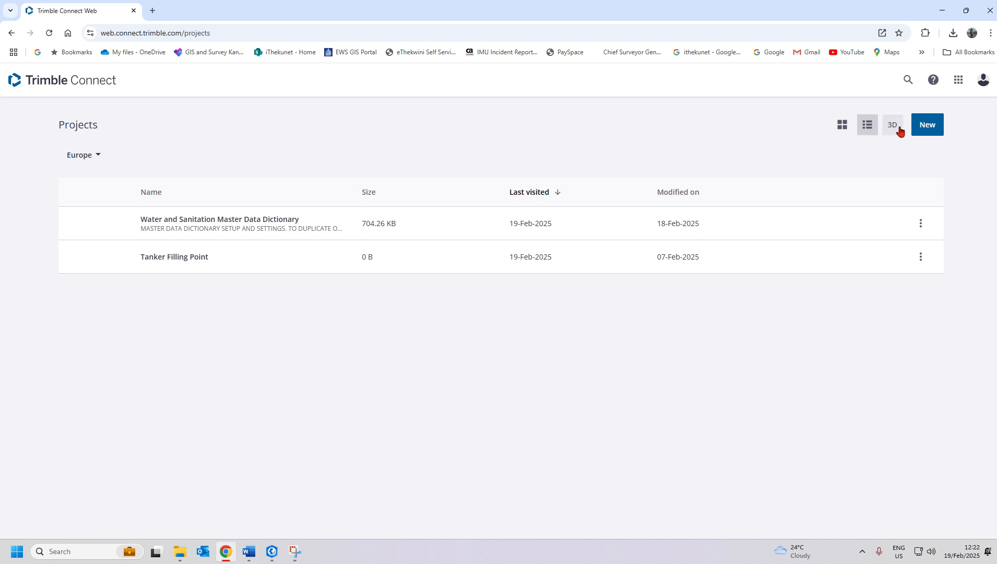
left_click(843, 127)
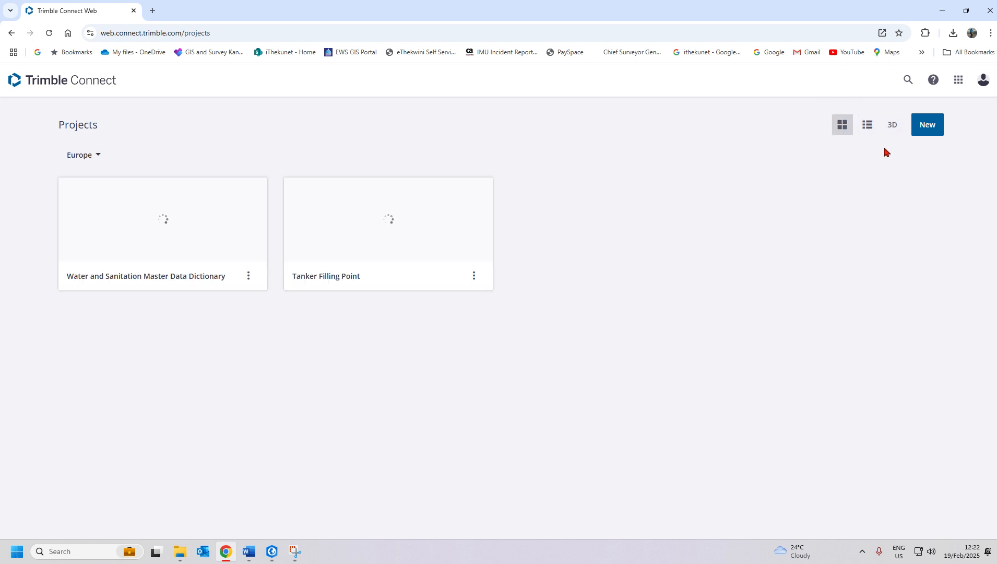
left_click(866, 130)
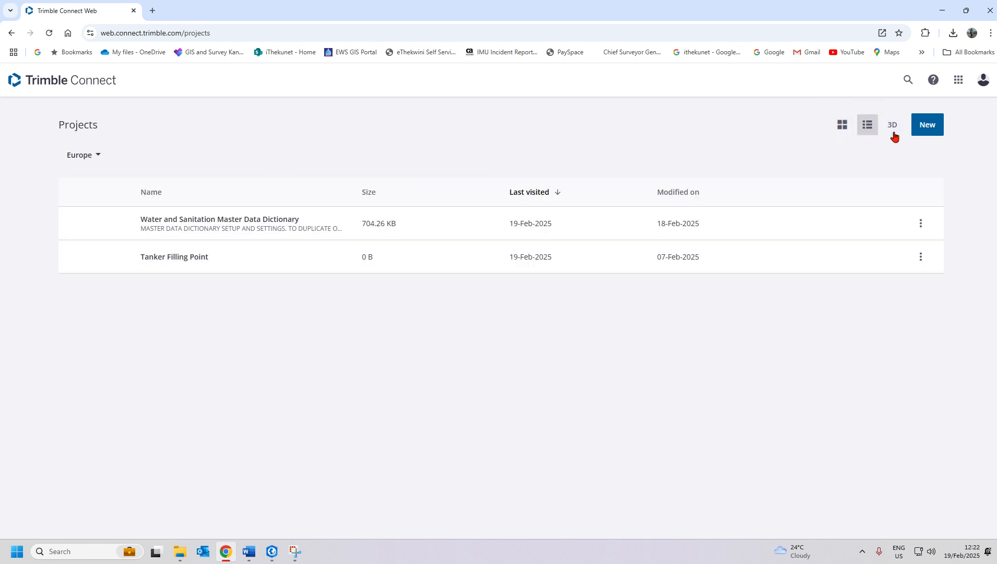
Step: Start a new project in the Europe region and name it "WOD Phase 08"
left_click(926, 128)
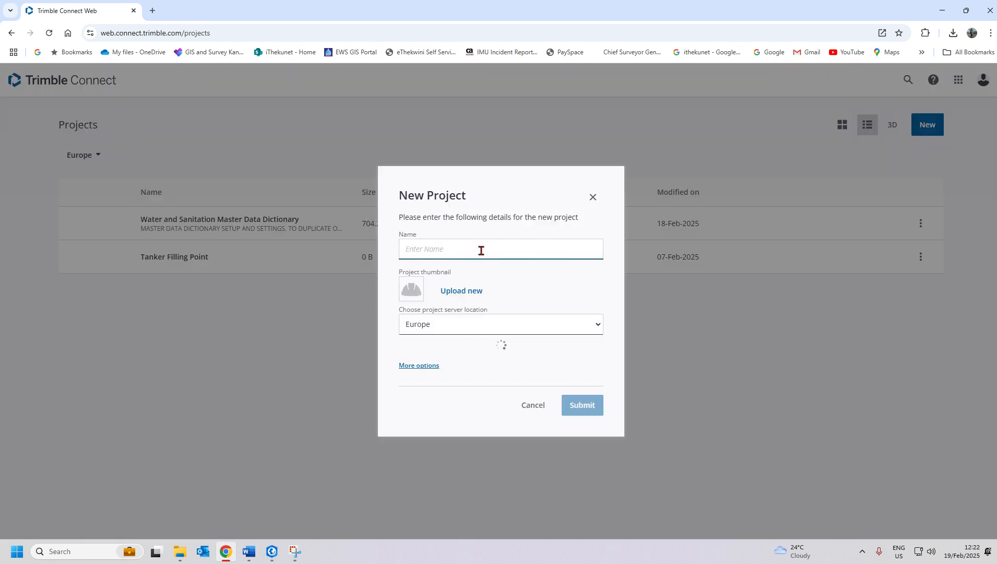
type("W")
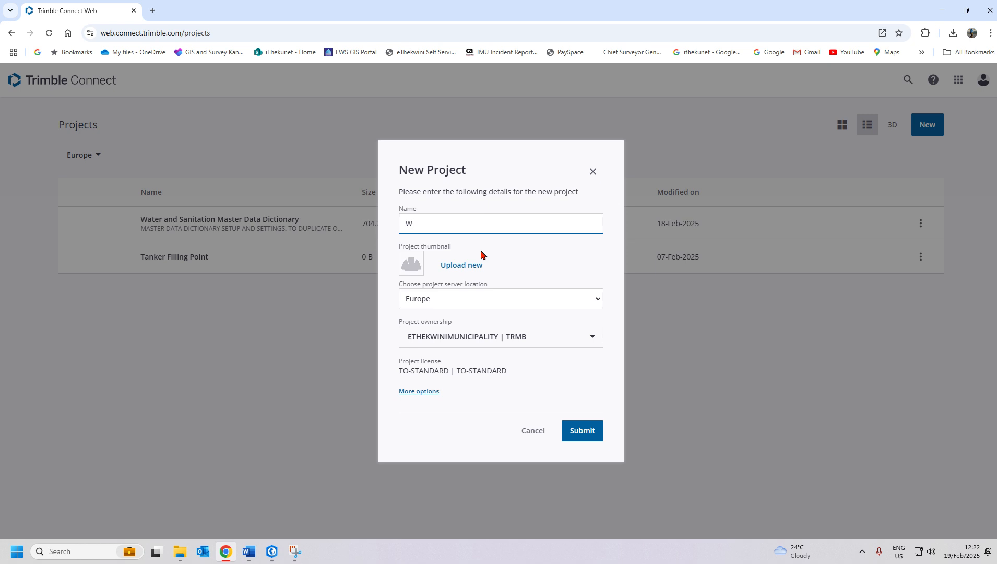
type("OD Phase 08")
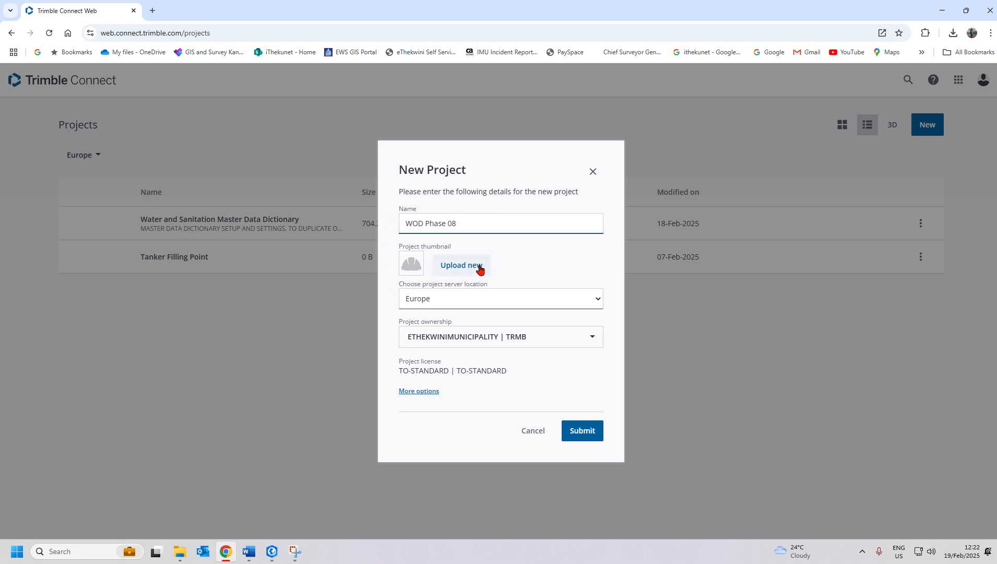
Step: Upload the WOD IMAGE file from the Pictures folder as the new project's thumbnail
left_click(462, 271)
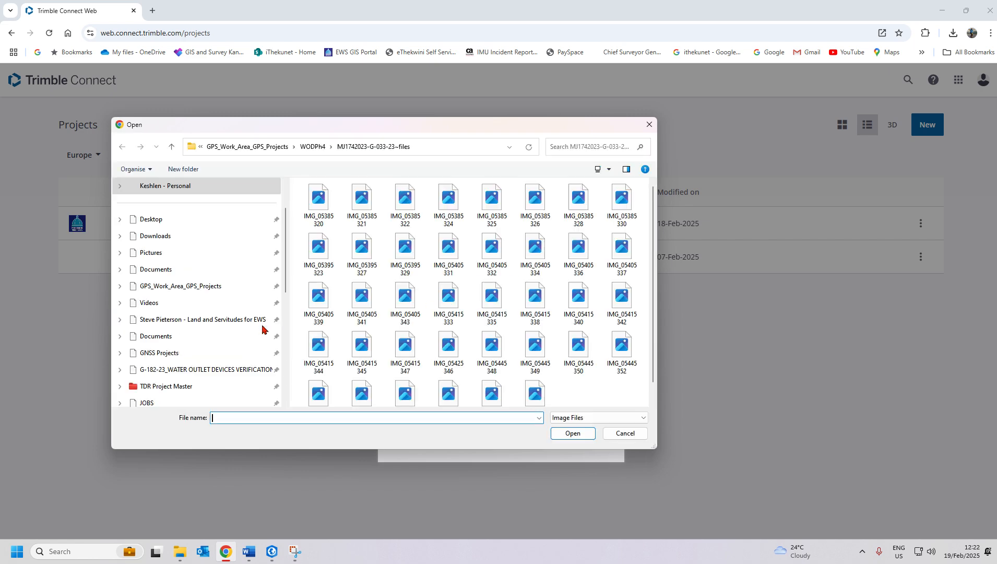
scroll(228, 290, "up", 10)
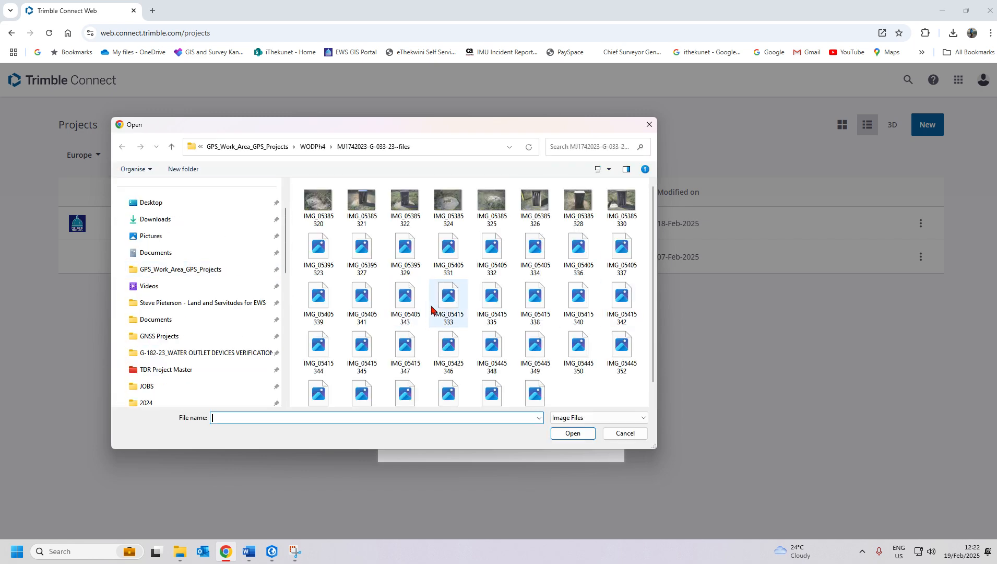
left_click(152, 236)
scroll(474, 314, "down", 5)
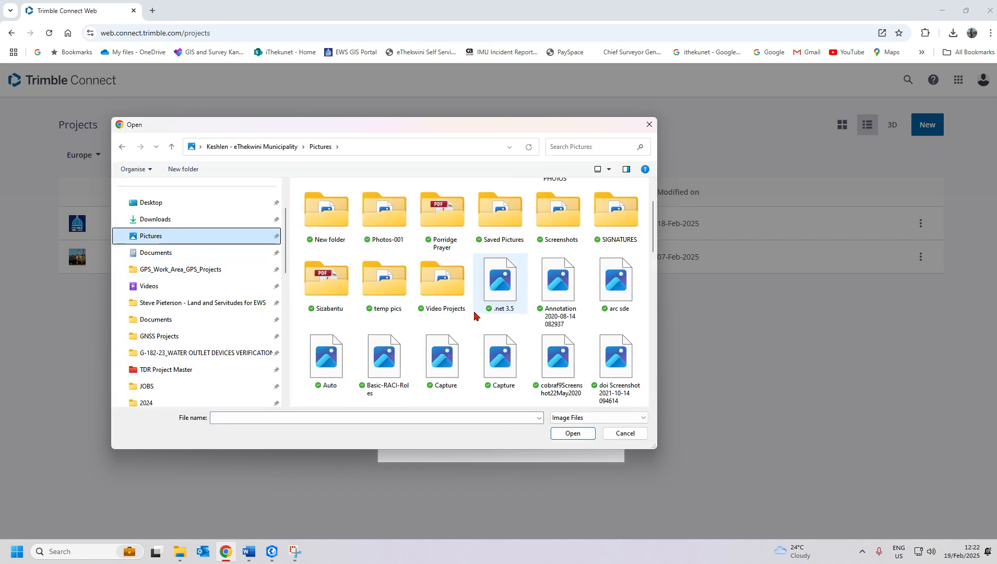
scroll(474, 314, "down", 6)
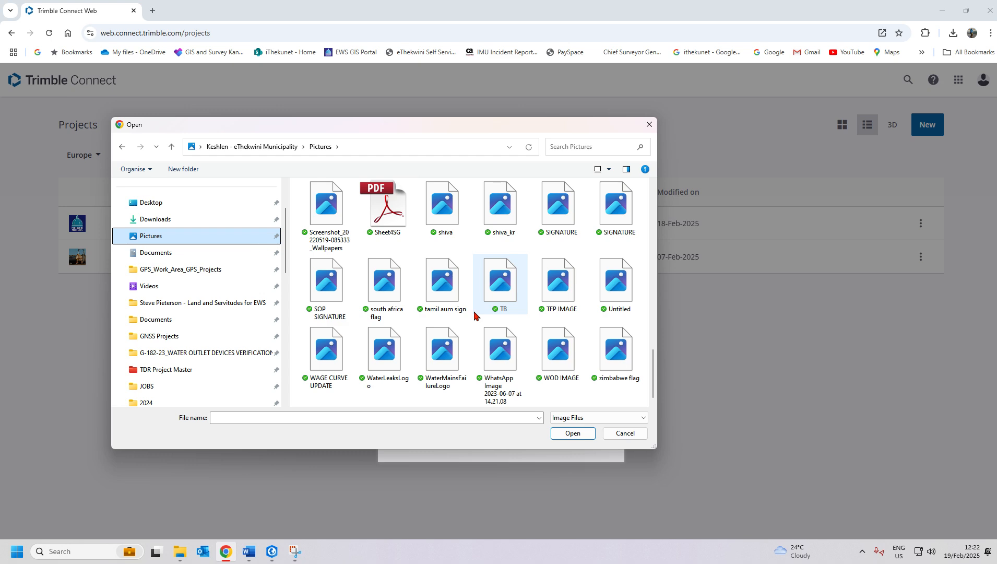
left_click(554, 364)
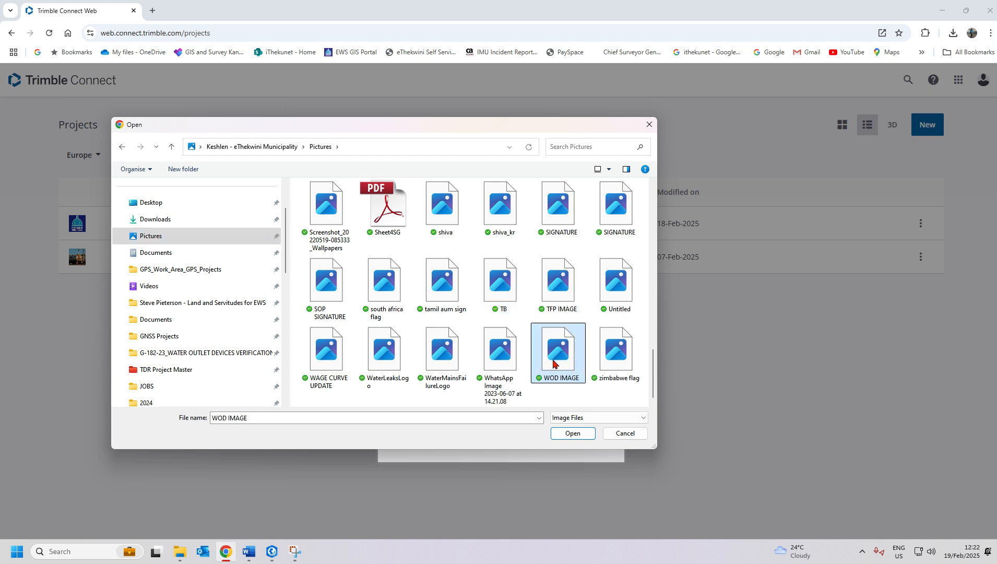
left_click(571, 436)
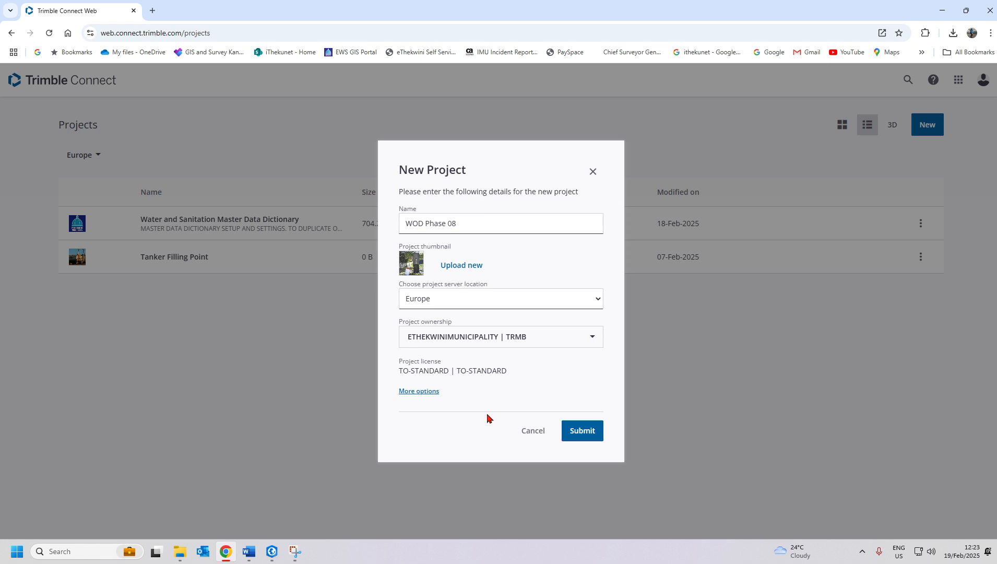
Step: Show the additional project options and enter the description "Water Outlet Devices Phase 8 Verification", correcting the spelling of Outlet
left_click(427, 397)
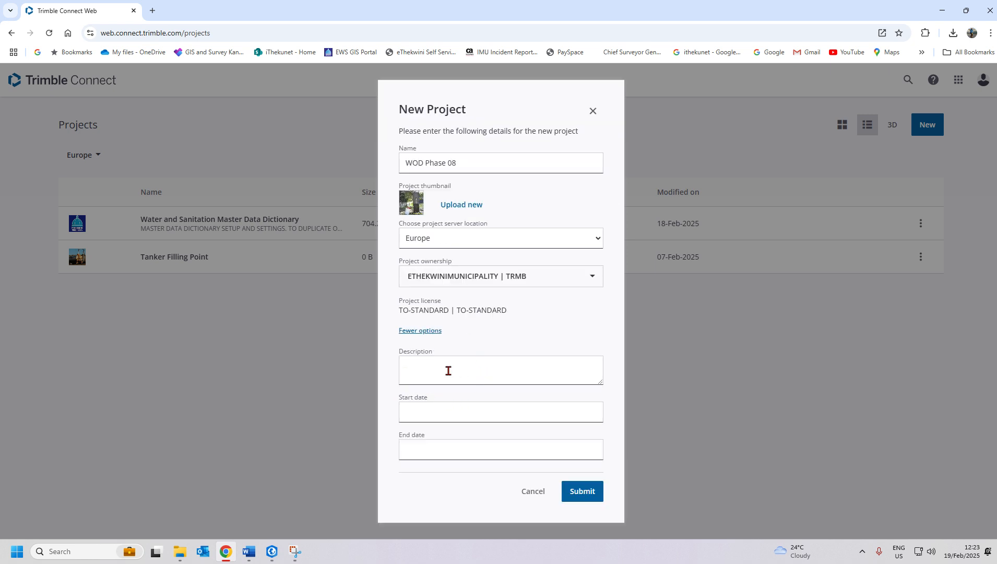
left_click(467, 374)
type("Water Outelt Device")
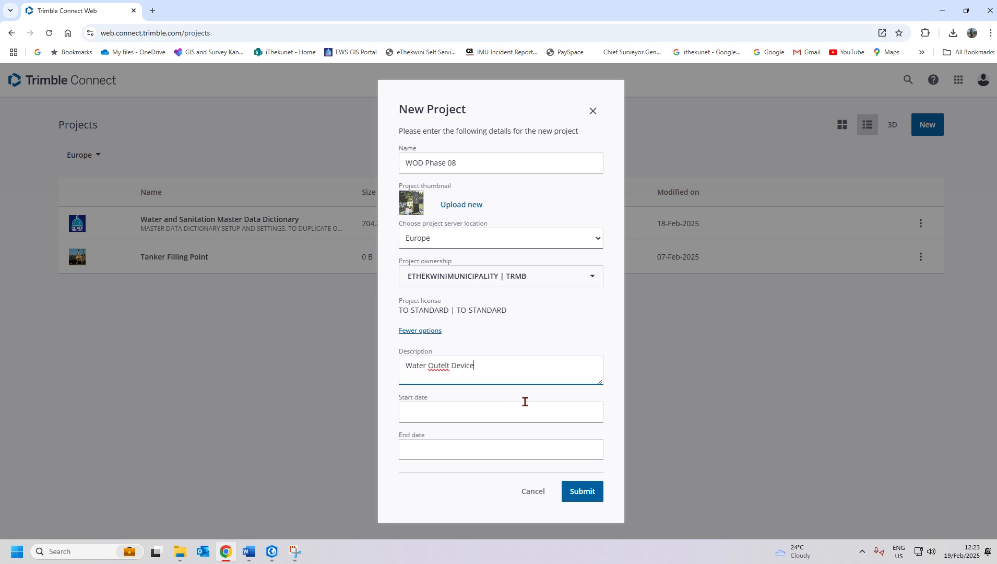
type("s Pj")
key("BackSpace")
type("hase 8 Verification")
right_click(441, 368)
left_click(475, 158)
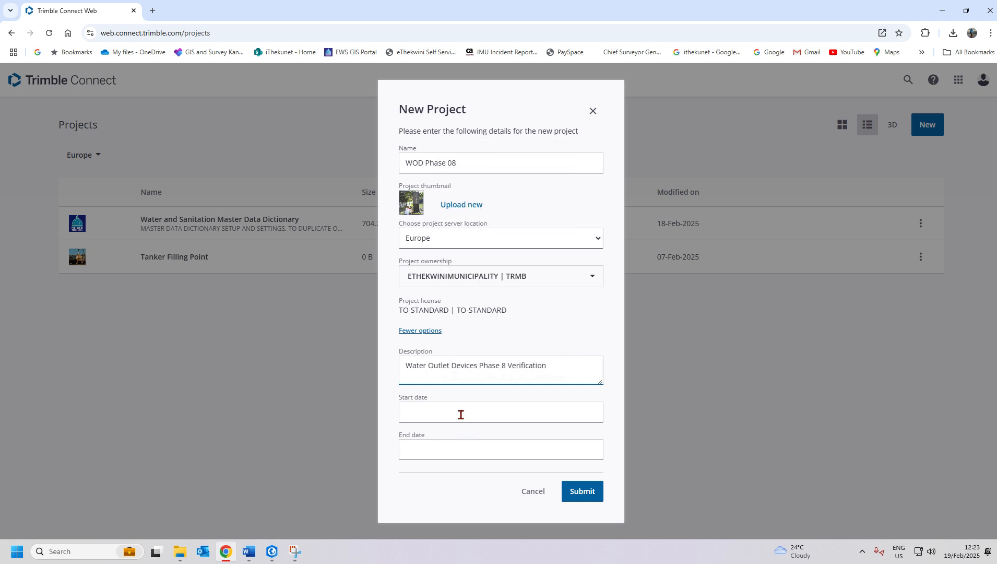
Step: Set the project's start date to 19-Feb-2025, leave the end date empty, and submit the new project
left_click(460, 412)
left_click(461, 364)
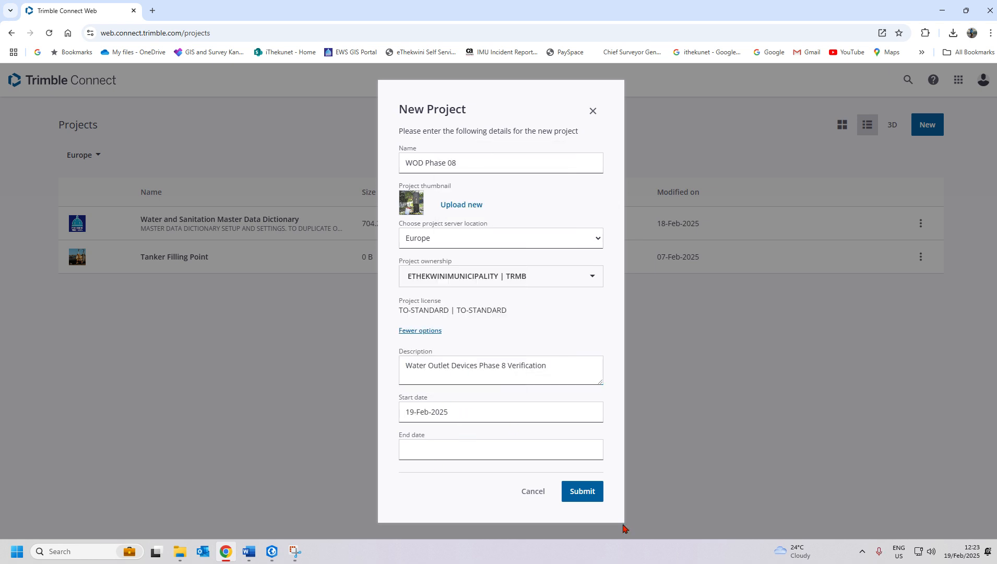
left_click(585, 493)
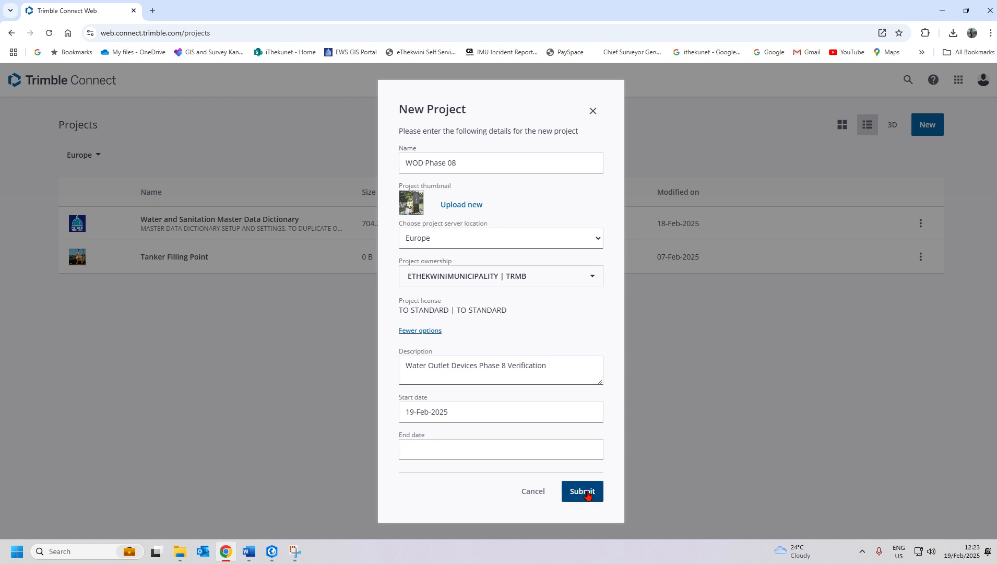
left_click(587, 493)
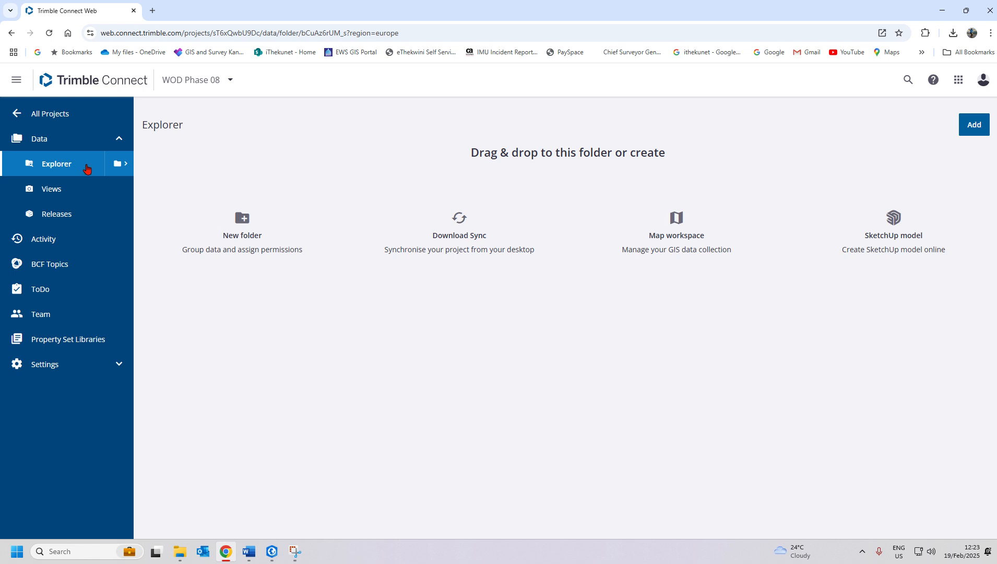
Step: Return from the new project to the list of all projects and display it as thumbnail cards
left_click(230, 81)
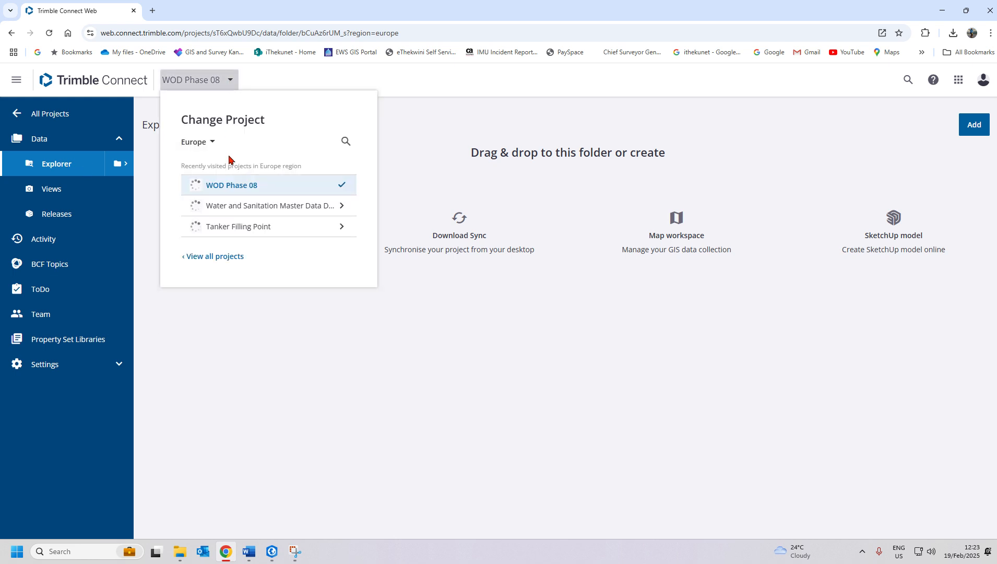
left_click(194, 263)
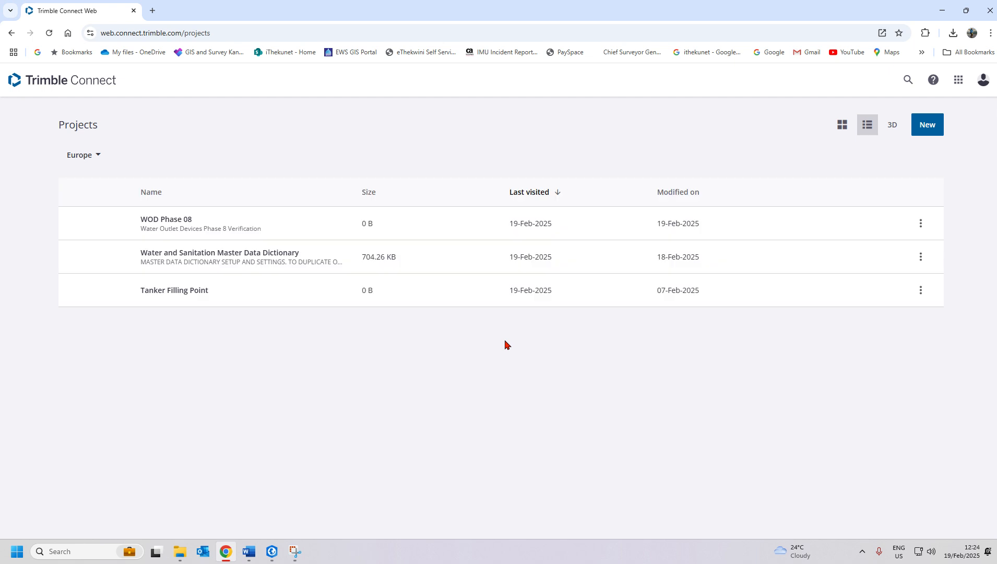
left_click(842, 124)
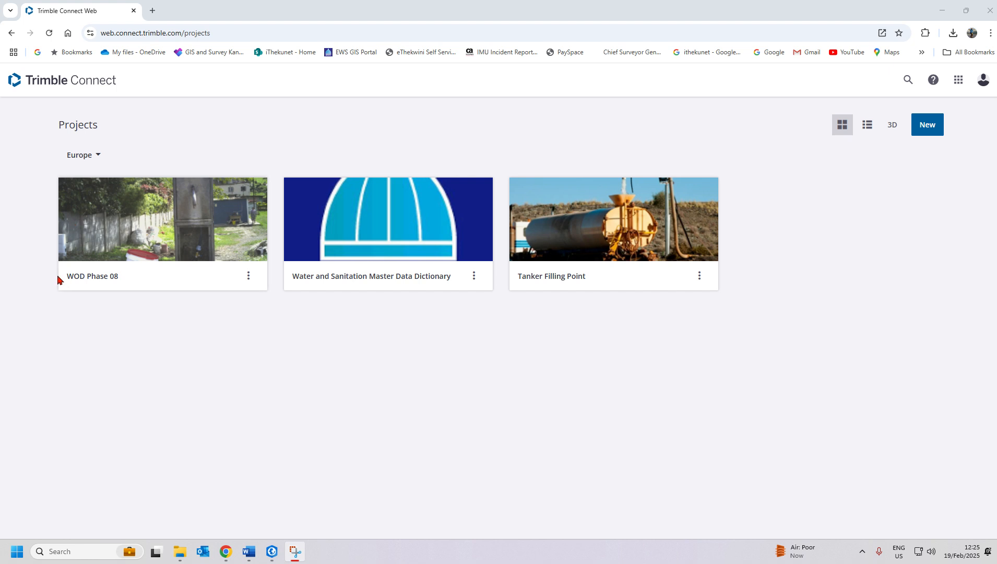
Step: Open the WOD Phase 08 project and go to its Project Details settings
left_click(174, 231)
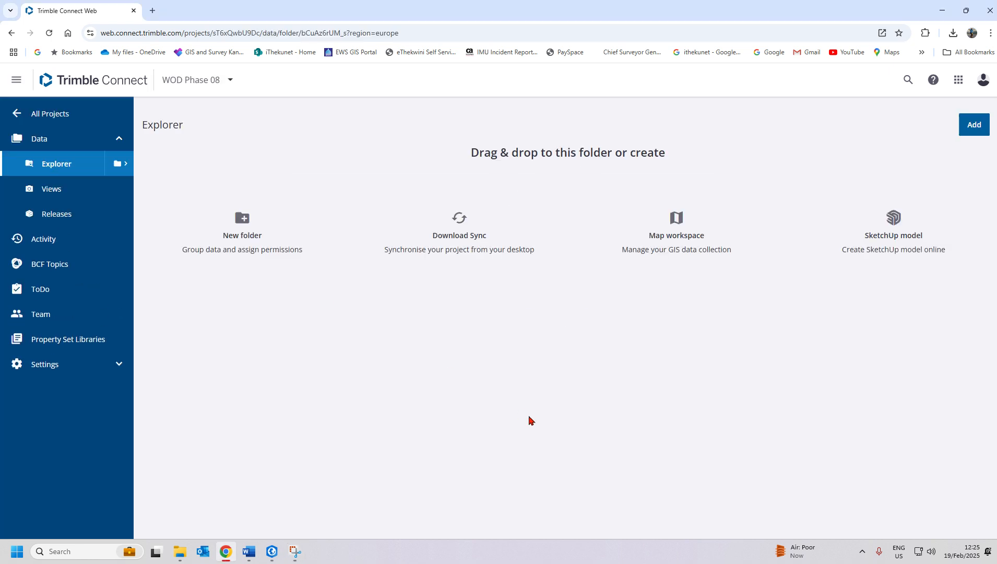
left_click(235, 79)
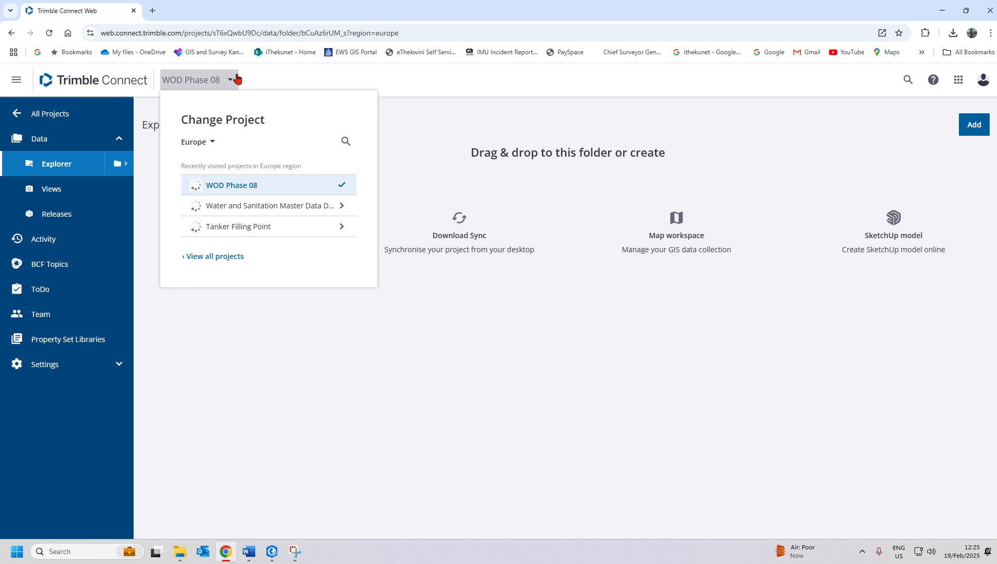
left_click(236, 78)
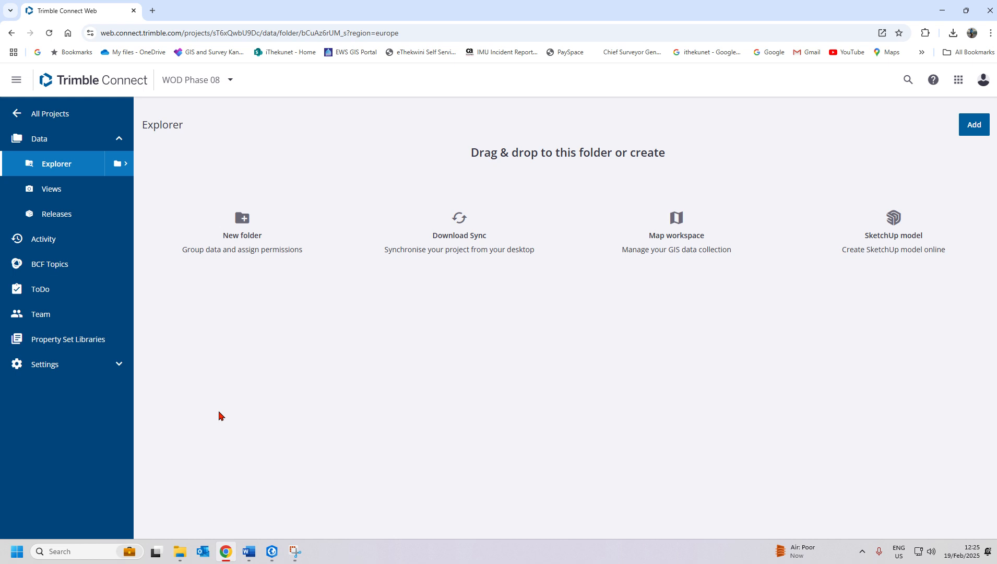
left_click(85, 370)
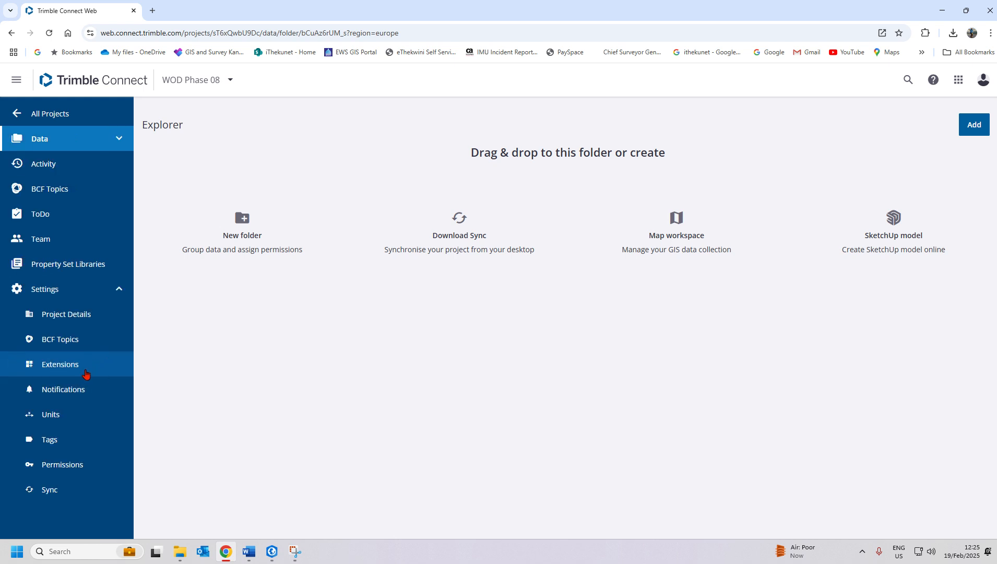
left_click(97, 321)
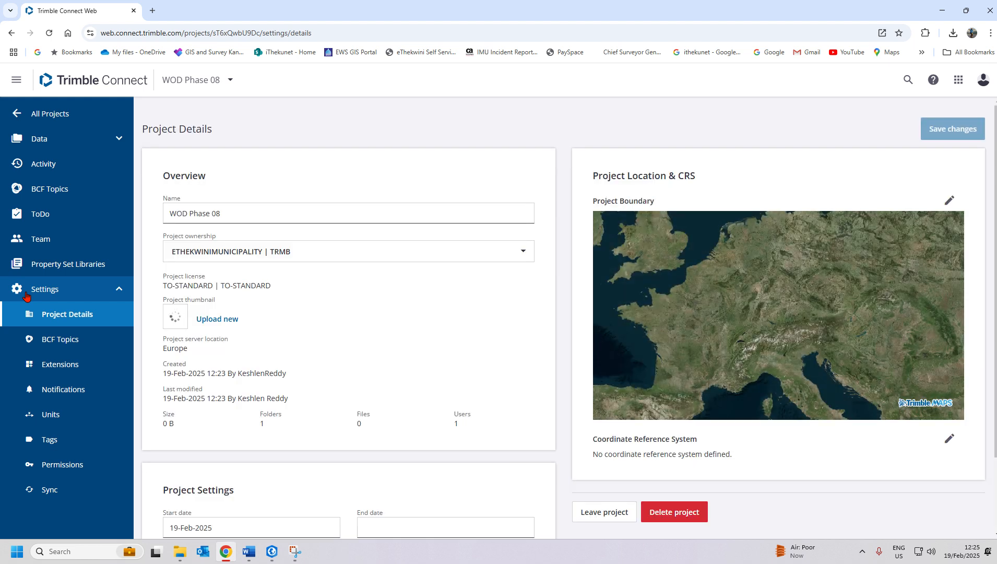
Step: Review the project's overview, start date, description and location settings in the Project Details
scroll(376, 364, "down", 3)
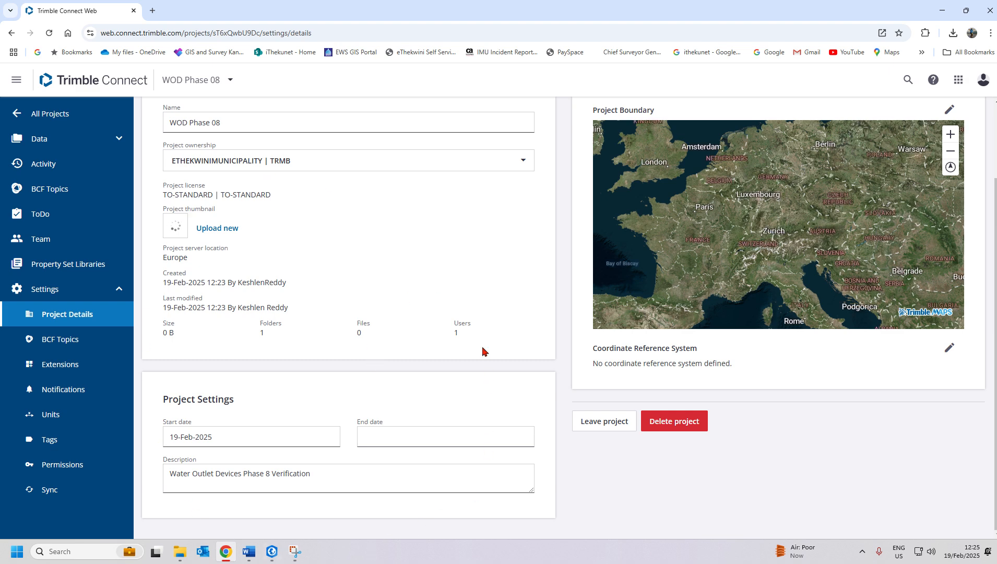
left_click_drag(313, 473, 150, 477)
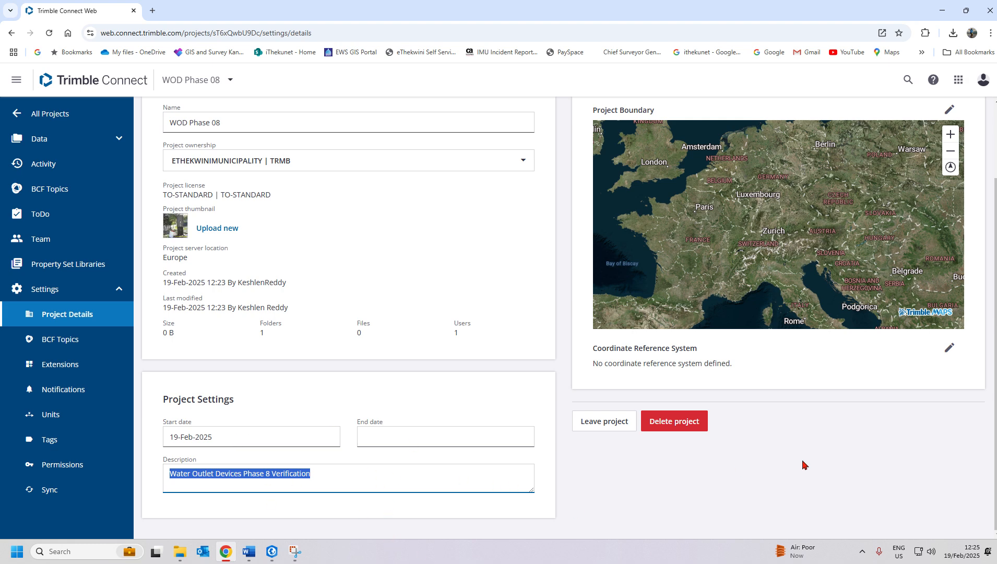
left_click_drag(833, 282, 826, 275)
scroll(830, 280, "up", 1)
scroll(831, 283, "down", 2)
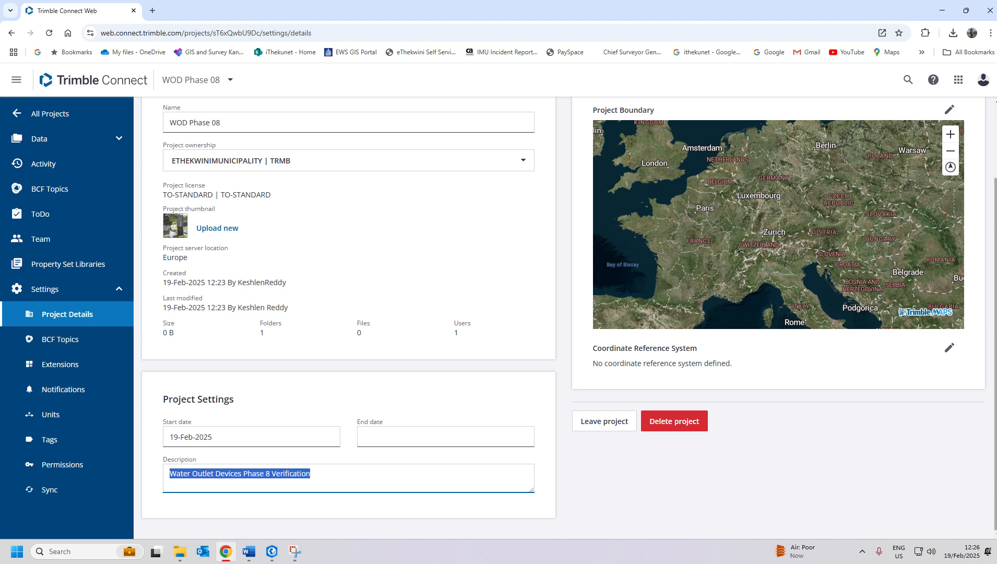
scroll(993, 371, "up", 2)
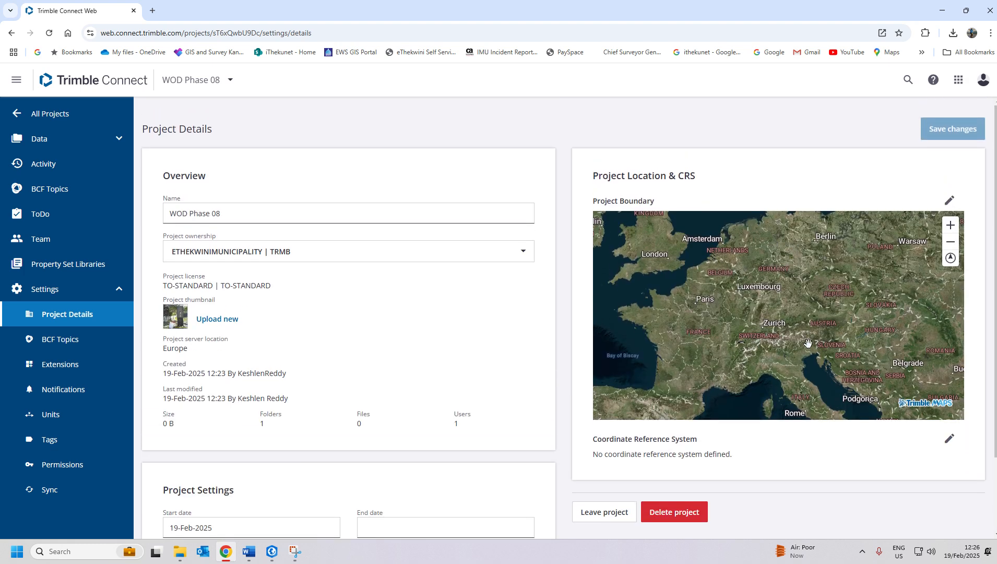
Step: Draw a six-point project boundary on the map around Durban, from Maphumulo and KwaDukuza to below Scottburgh and back via Cato Ridge and New Hanover
mouse_move(809, 354)
left_mouse_down()
mouse_move(781, 219)
mouse_move(826, 361)
mouse_move(819, 251)
left_mouse_up()
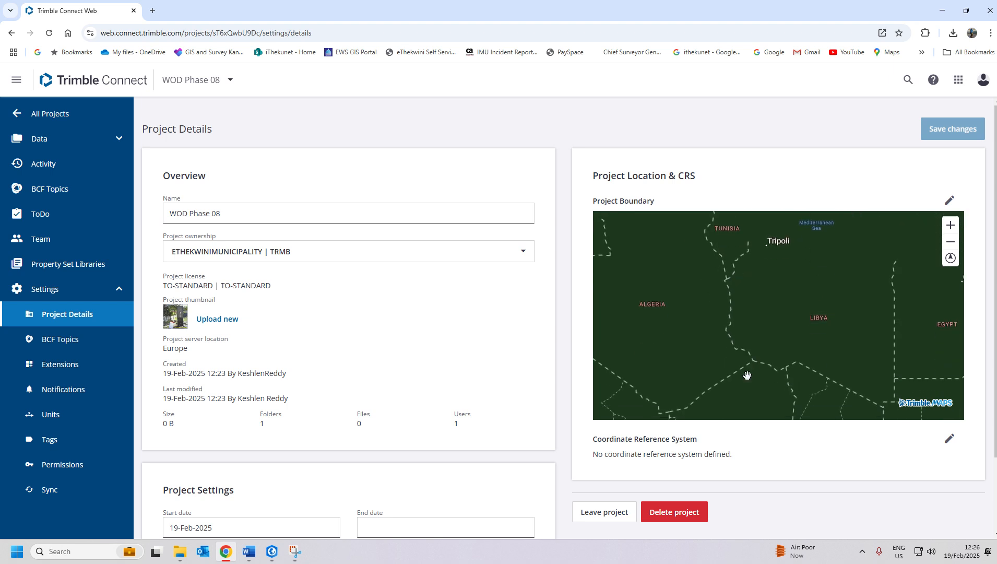
left_click_drag(748, 374, 761, 224)
mouse_move(776, 369)
left_mouse_down()
mouse_move(777, 214)
mouse_move(752, 229)
left_mouse_up()
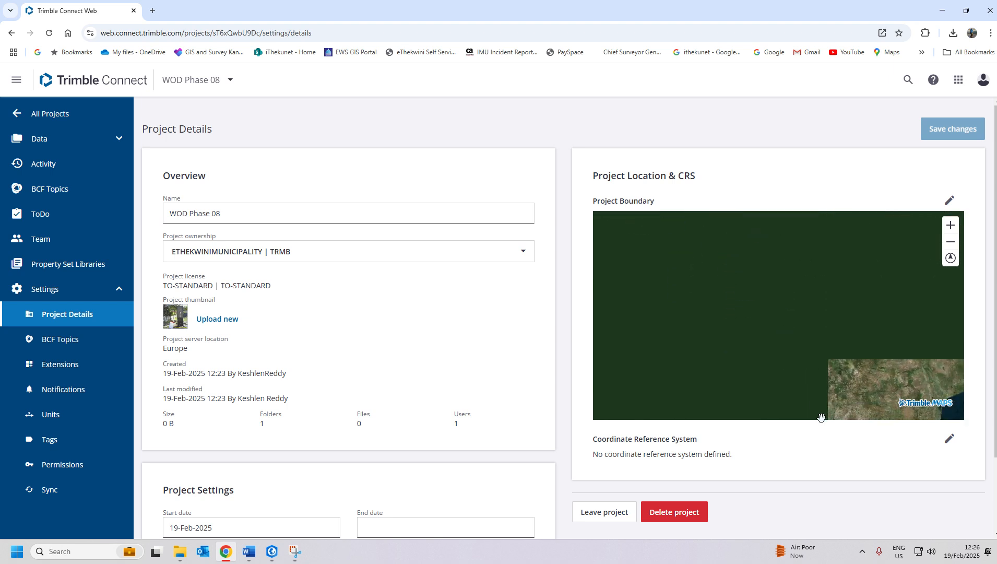
left_click_drag(821, 417, 752, 303)
left_click_drag(789, 375, 739, 300)
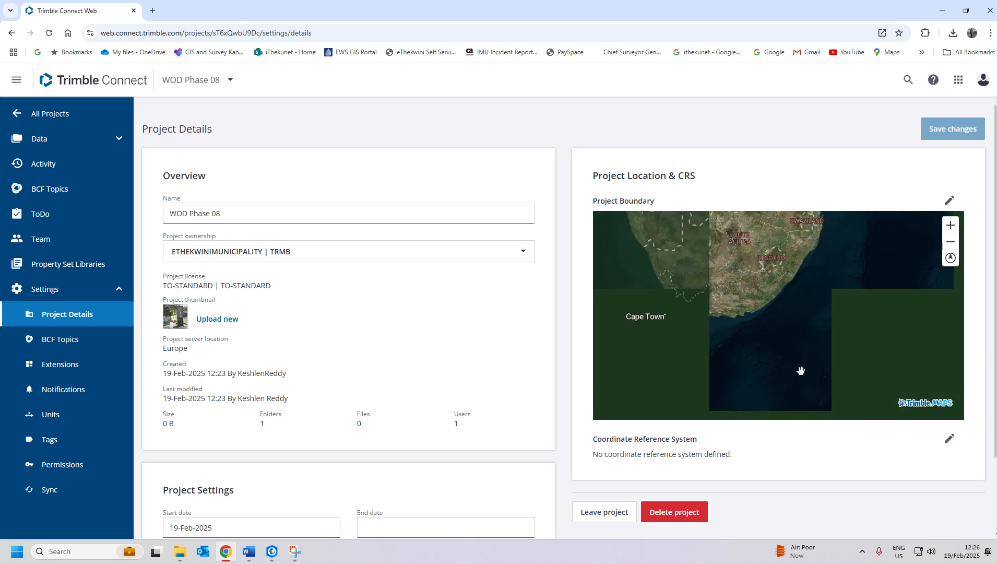
scroll(807, 261, "up", 2)
left_click_drag(803, 266, 784, 346)
scroll(769, 347, "up", 3)
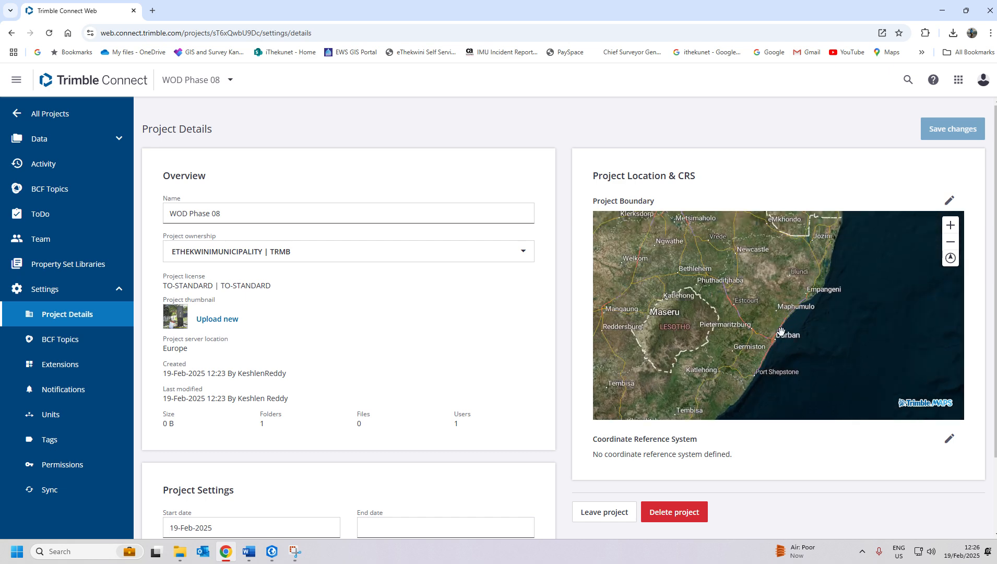
scroll(768, 342, "up", 2)
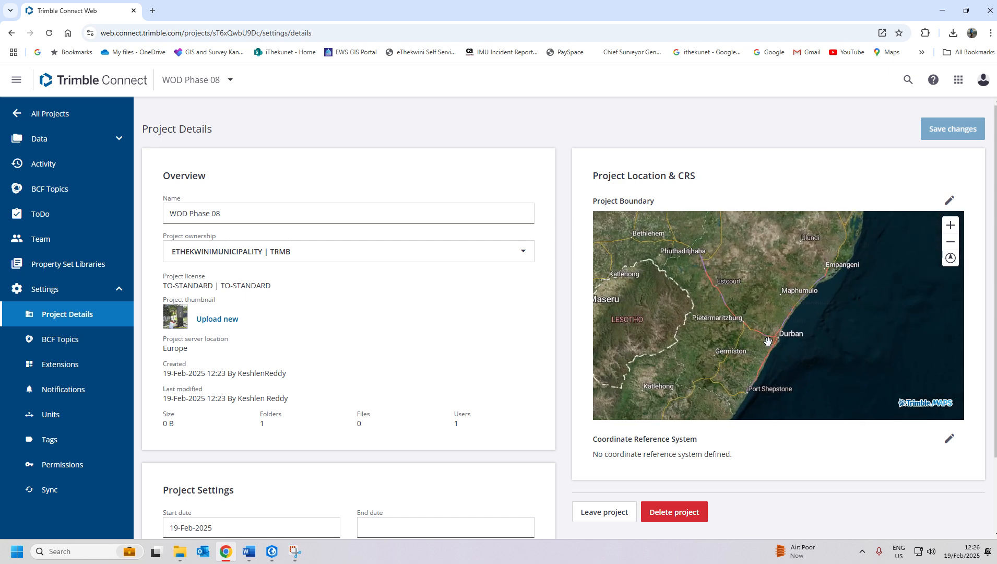
left_click(950, 202)
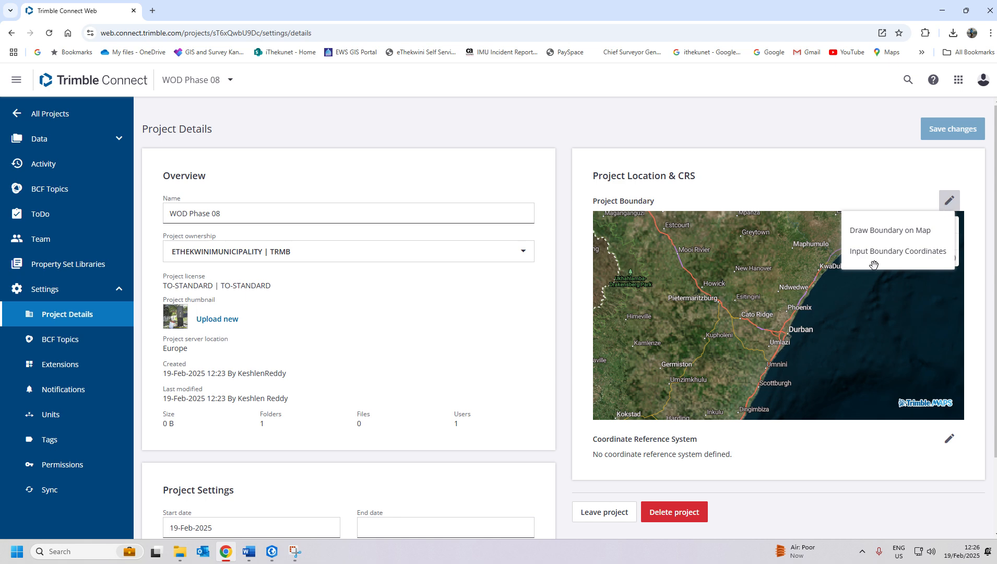
left_click(890, 230)
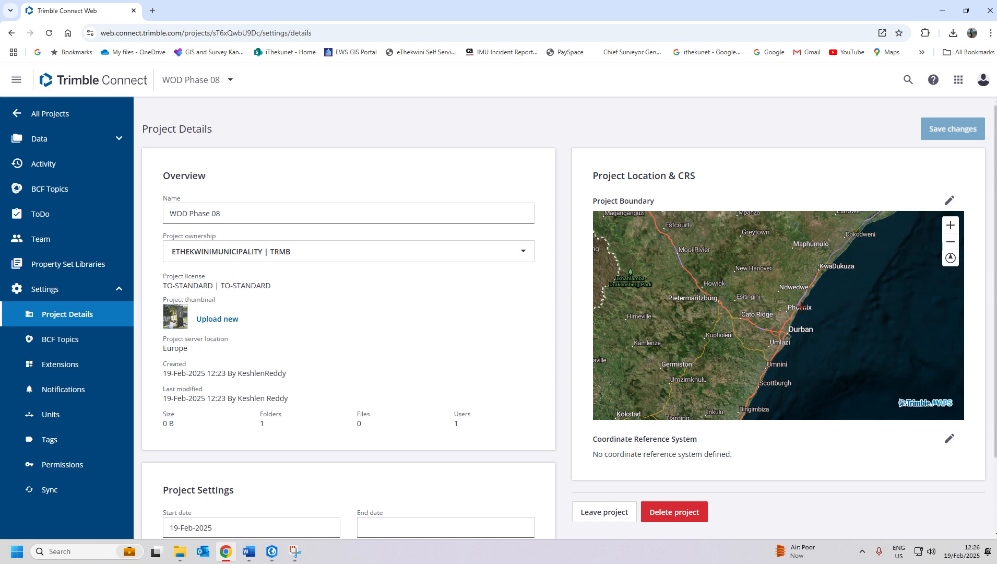
left_click_drag(797, 256, 834, 261)
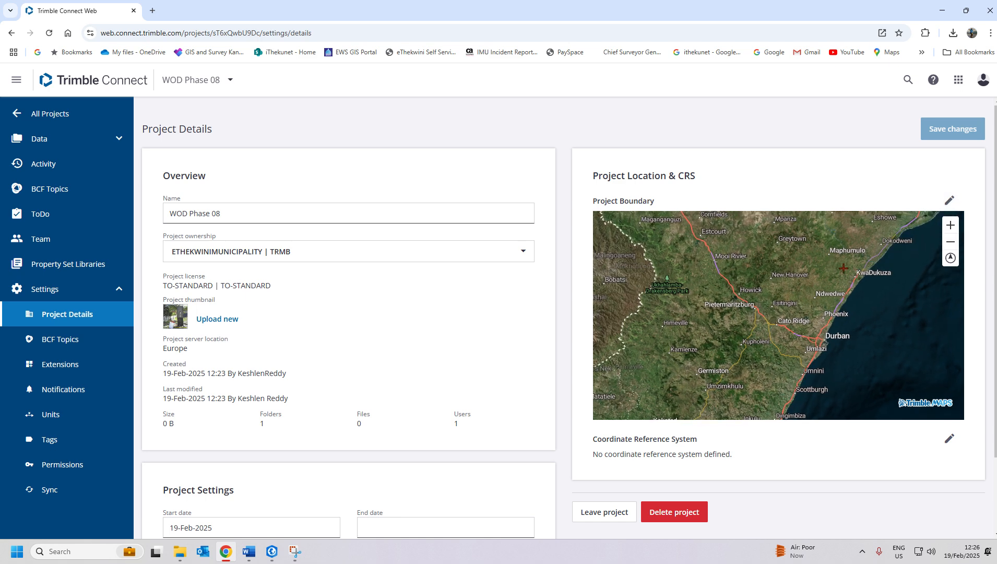
left_click(835, 258)
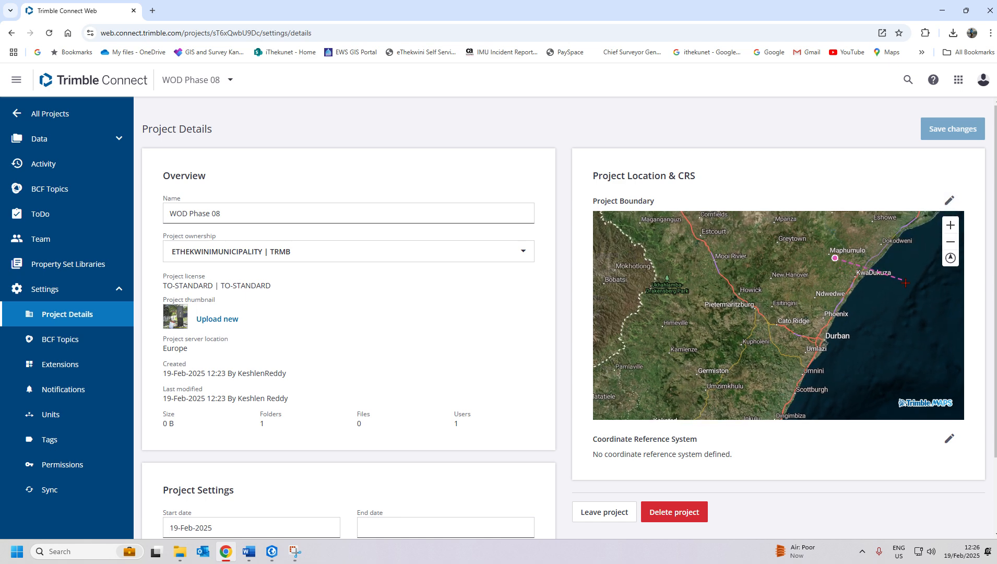
left_click(876, 279)
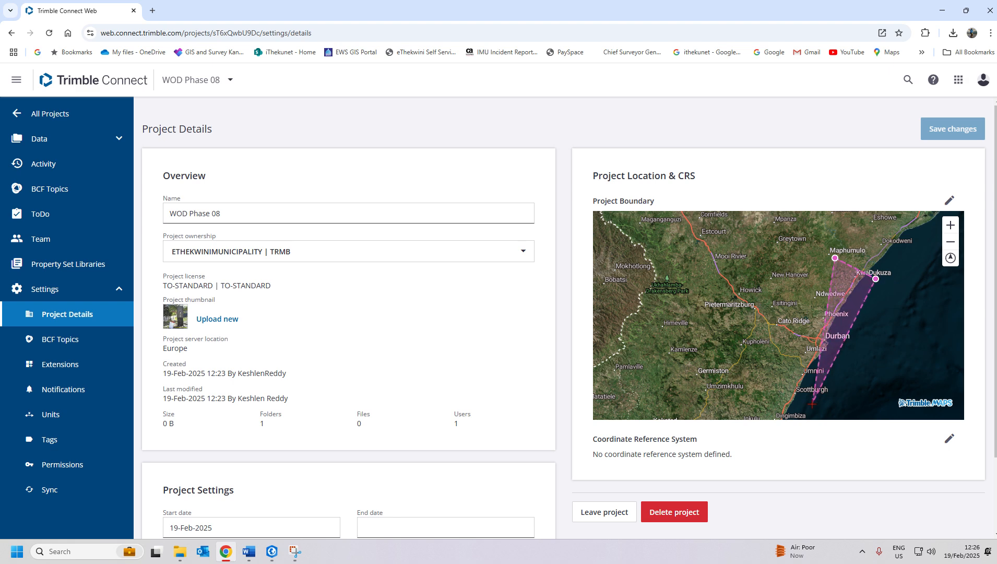
left_click(811, 410)
left_click(781, 395)
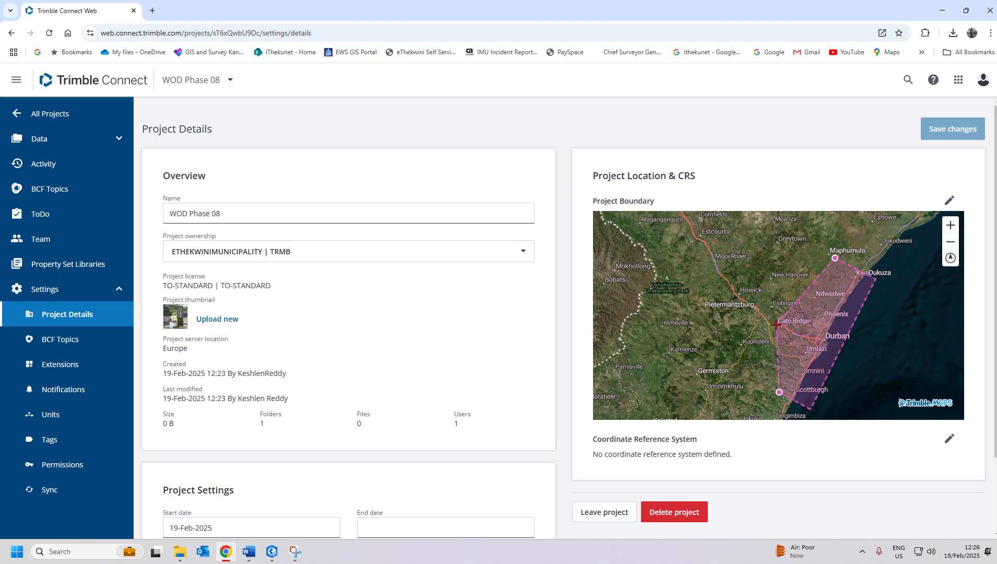
left_click(774, 324)
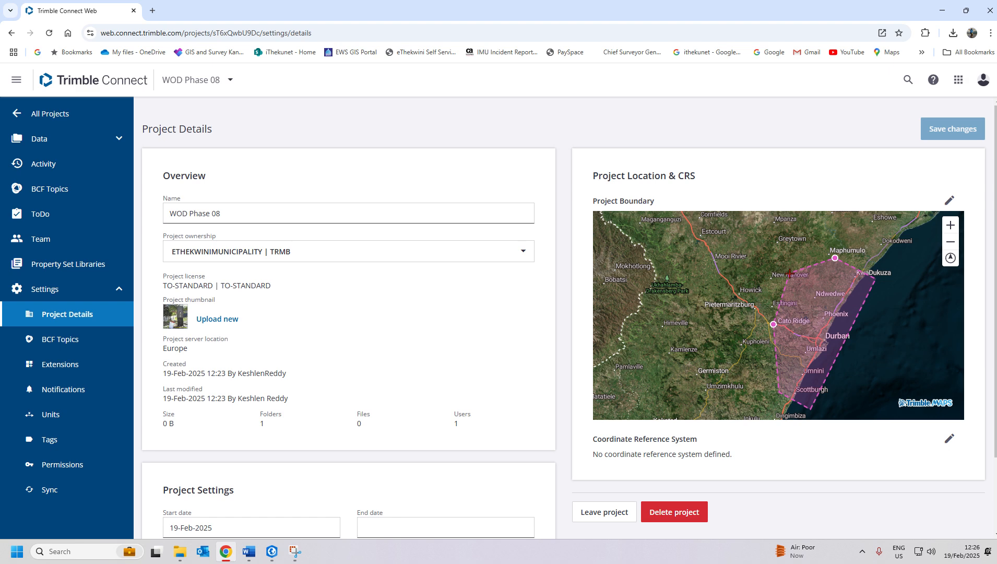
double_click(790, 273)
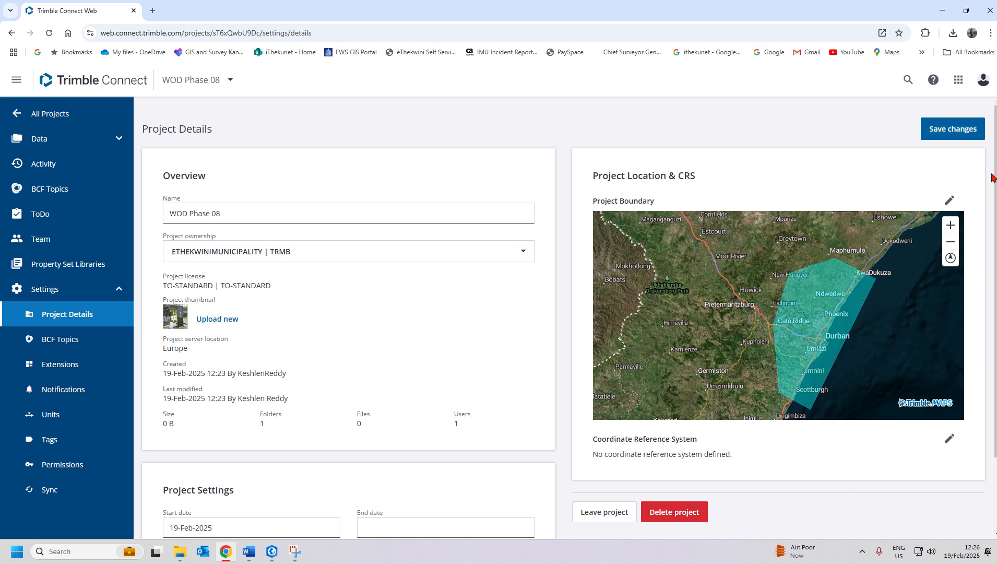
Step: Set the project's published coordinate reference system to South Africa/Hartebeesthoek 94 | WG 31
scroll(992, 177, "down", 2)
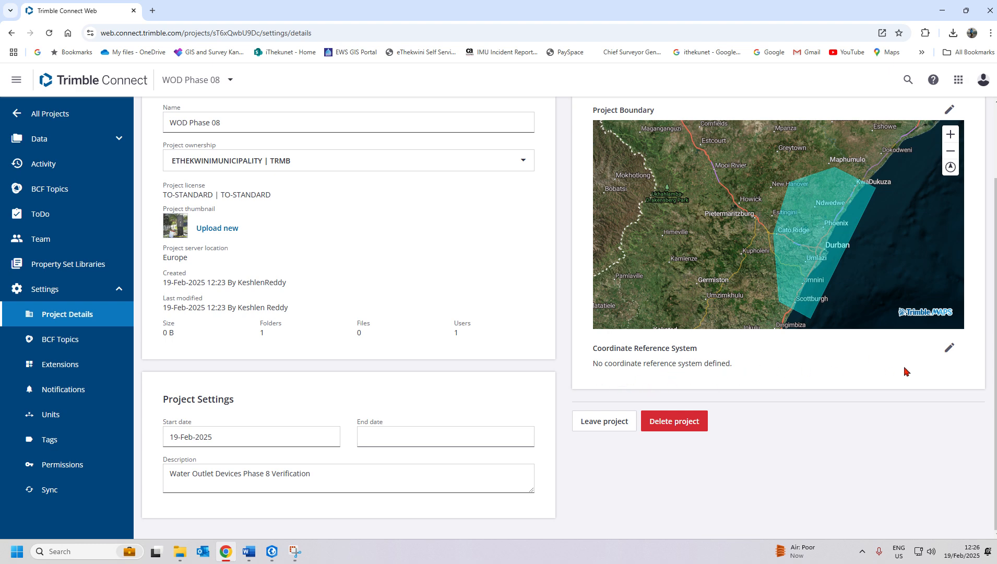
left_click(950, 349)
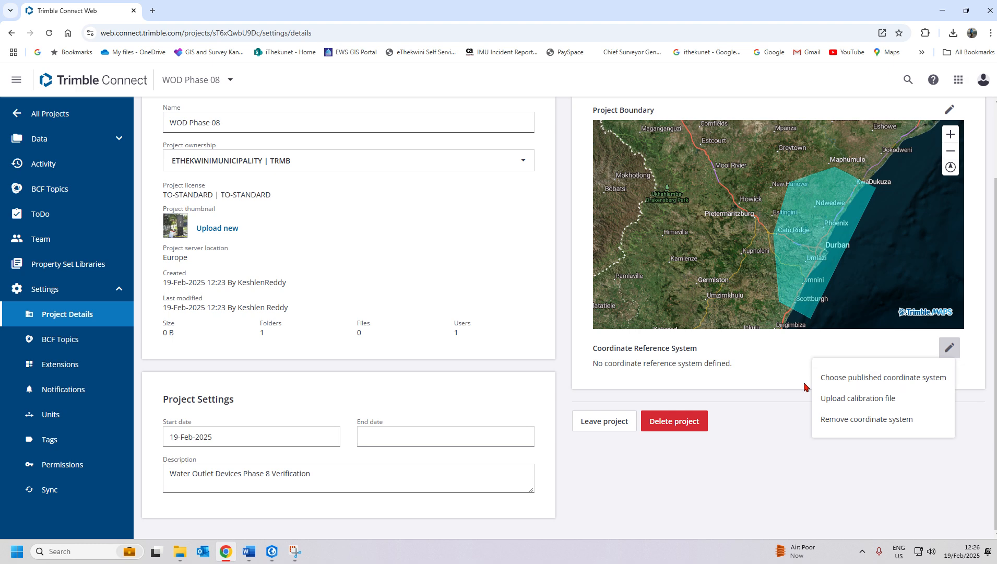
left_click(884, 389)
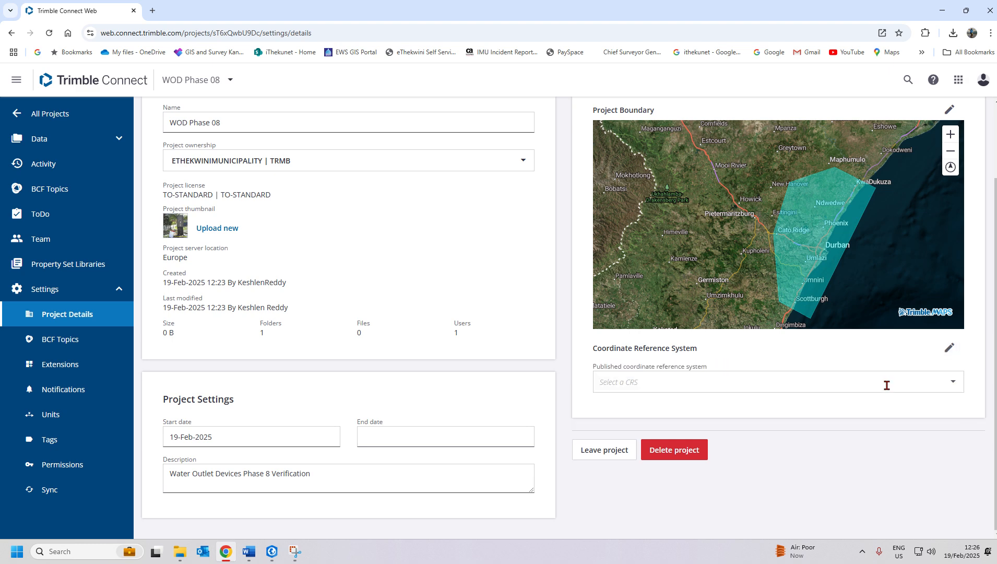
left_click(953, 382)
scroll(875, 421, "down", 1)
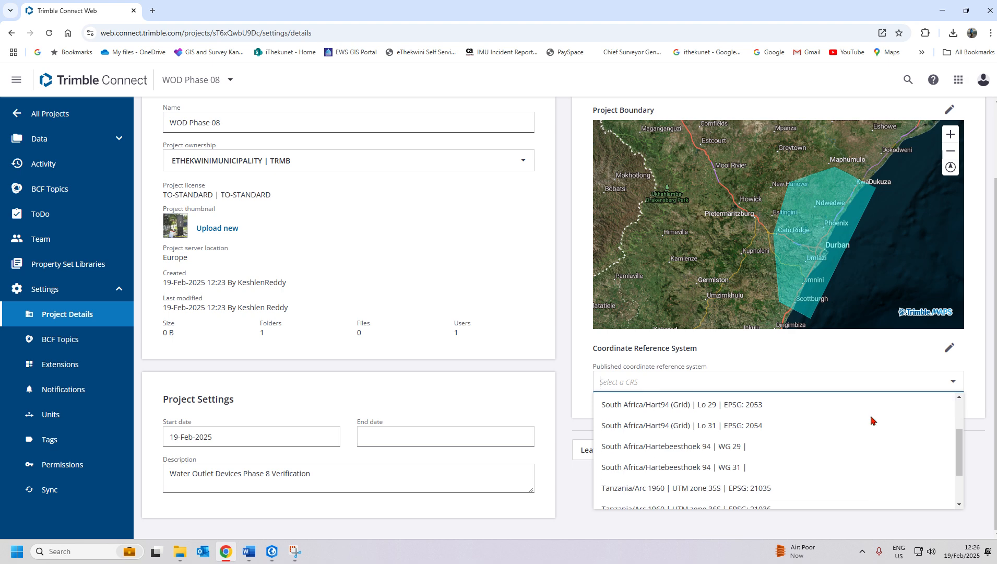
scroll(870, 419, "up", 2)
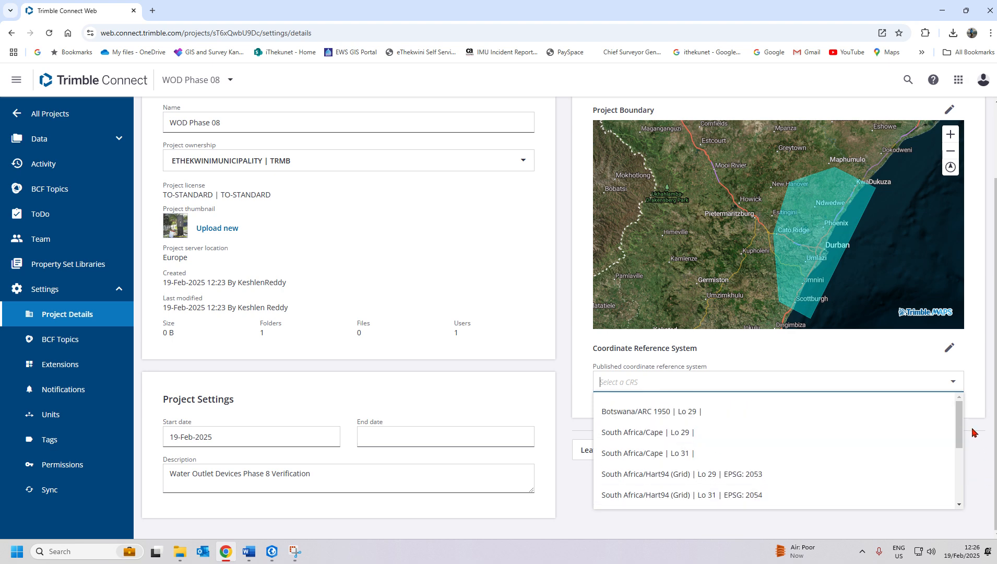
left_click_drag(959, 415, 960, 457)
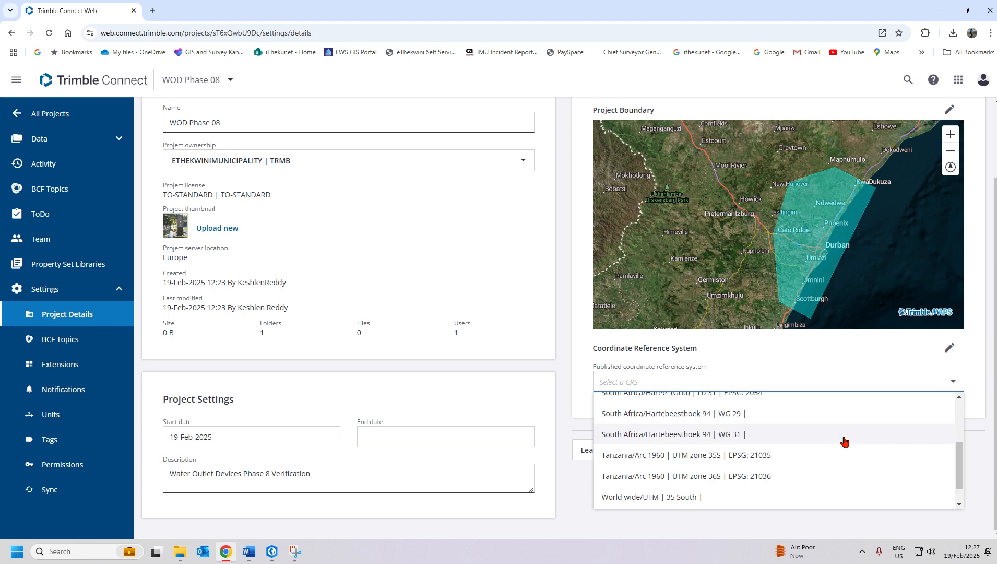
left_click(720, 435)
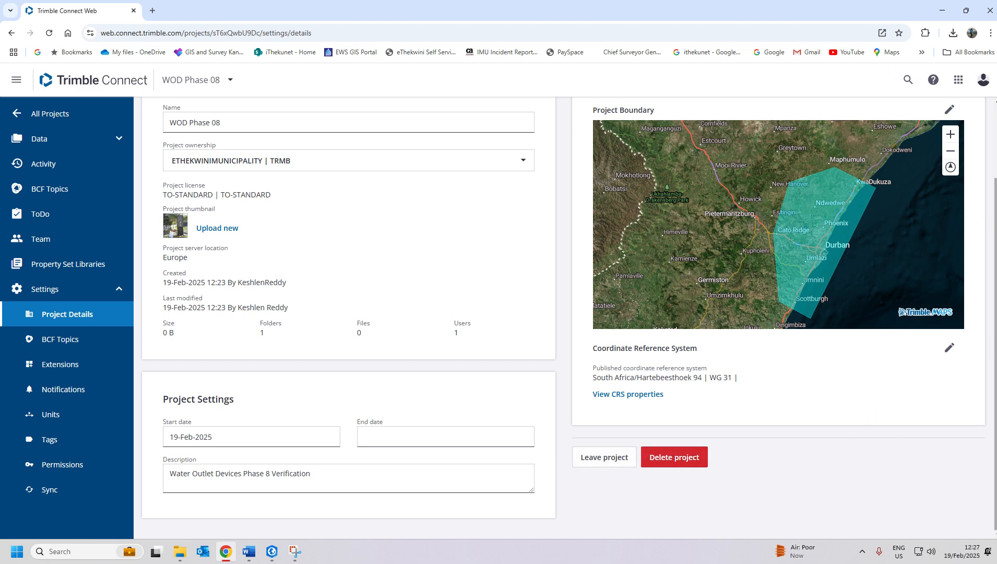
Step: Save the project detail changes and return to the project's data Explorer
left_click_drag(995, 408, 990, 322)
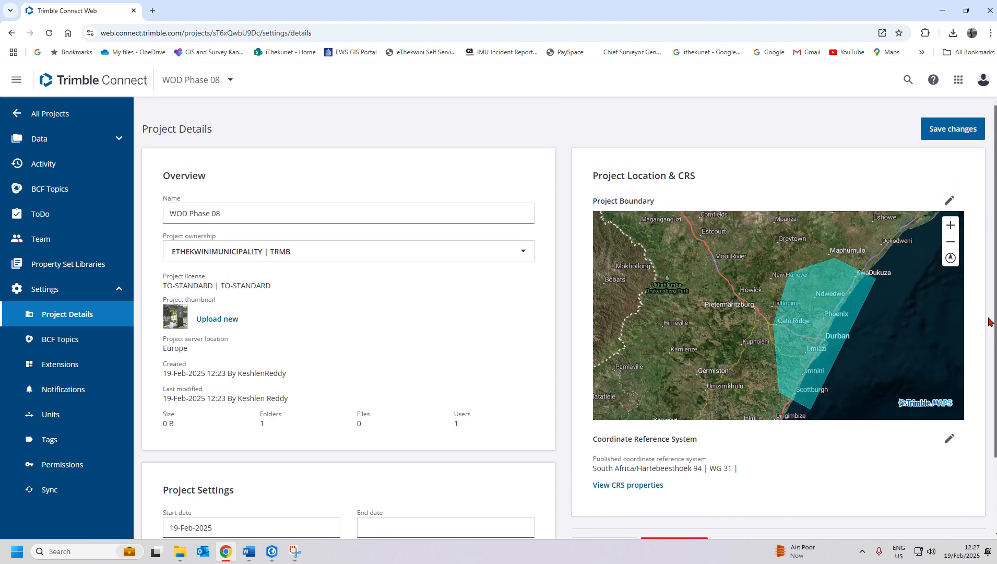
left_click(950, 138)
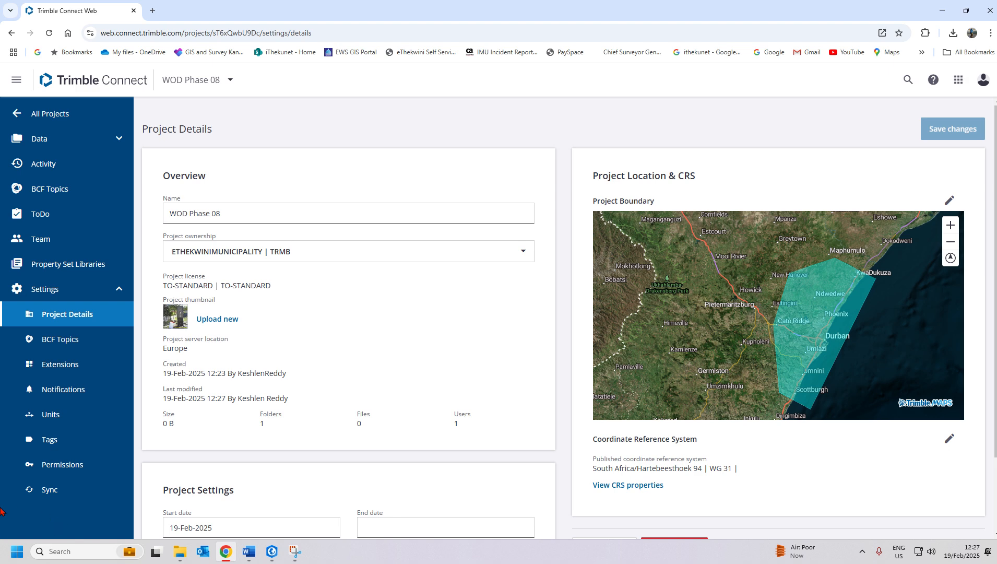
left_click(108, 139)
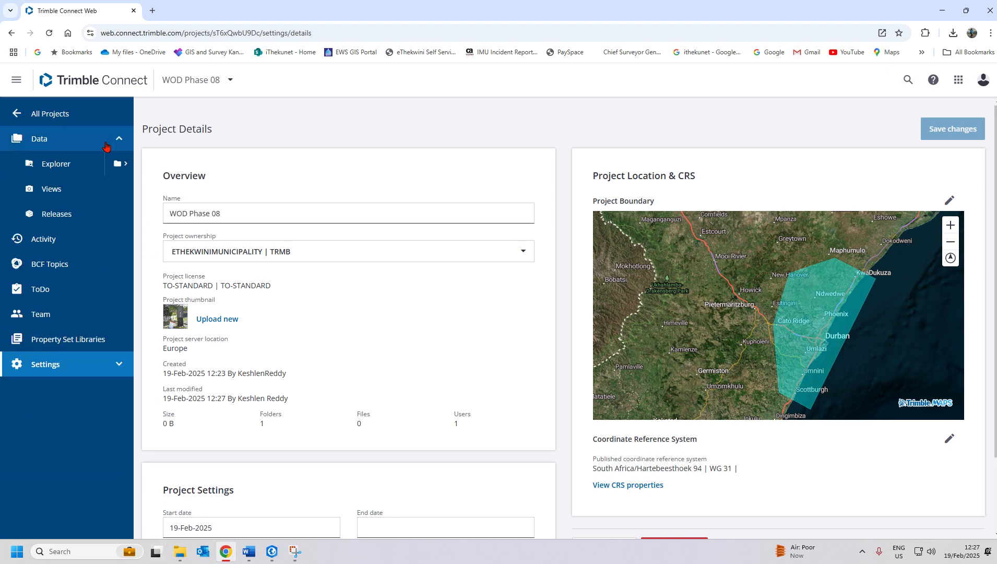
left_click(63, 174)
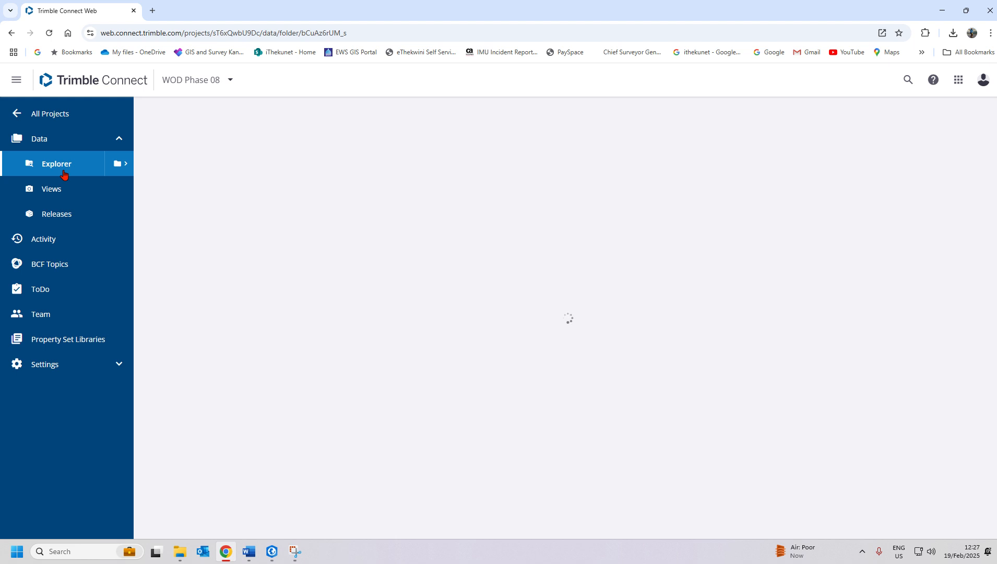